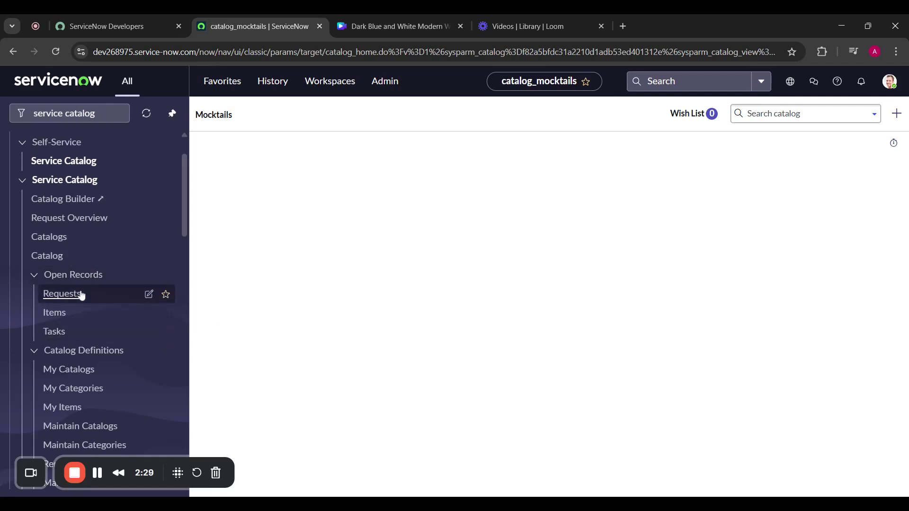
Open the My Categories list, then switch to the full category list in Maintain Categories
scroll(81, 278, down, 2)
scroll(84, 280, down, 1)
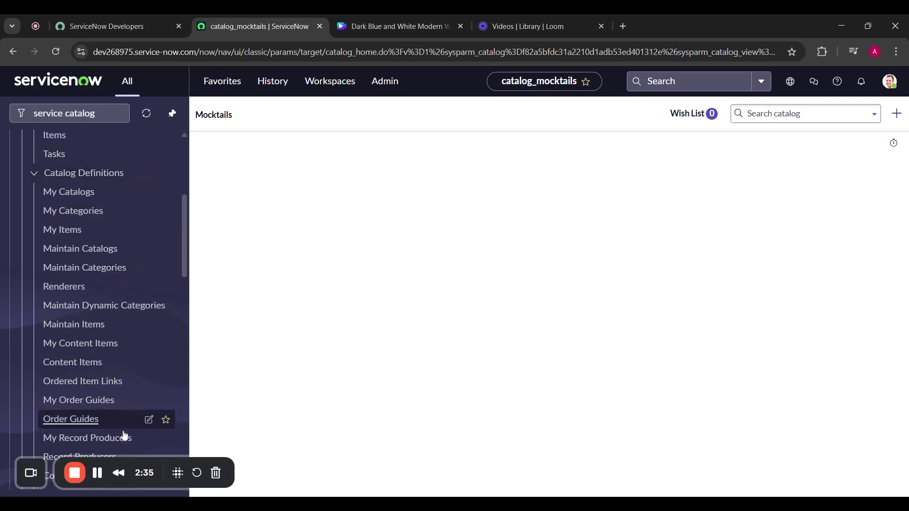
click(98, 219)
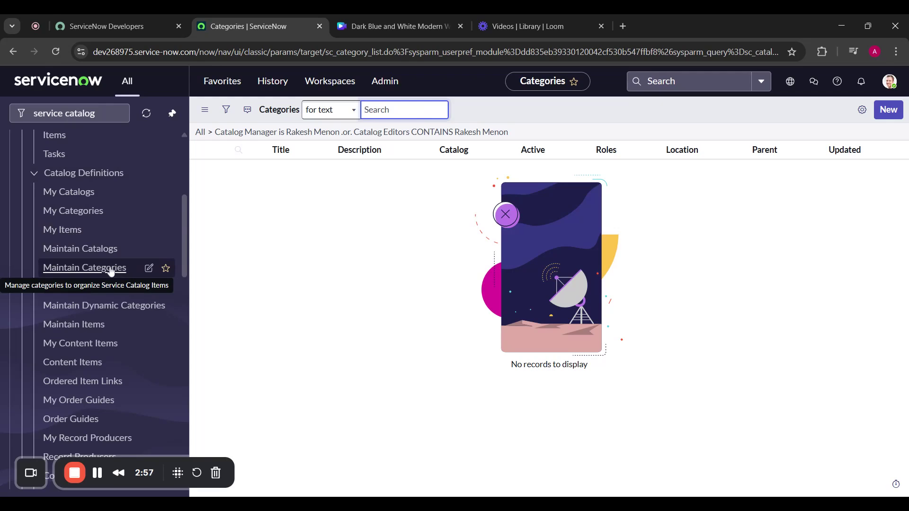
click(64, 270)
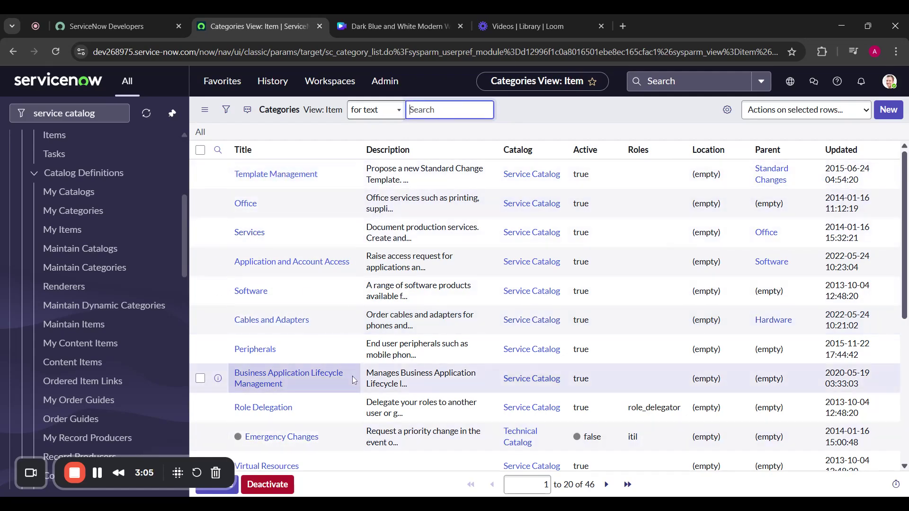
scroll(352, 379, down, 5)
scroll(353, 378, up, 5)
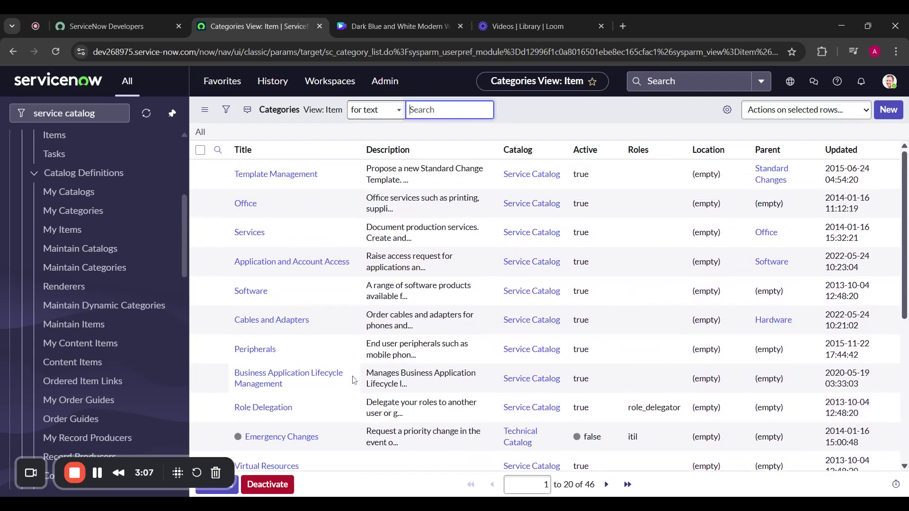
Create and submit a new category titled "Nice Pear" in the Mocktails catalog with the description "Nice pear drinks"
click(889, 114)
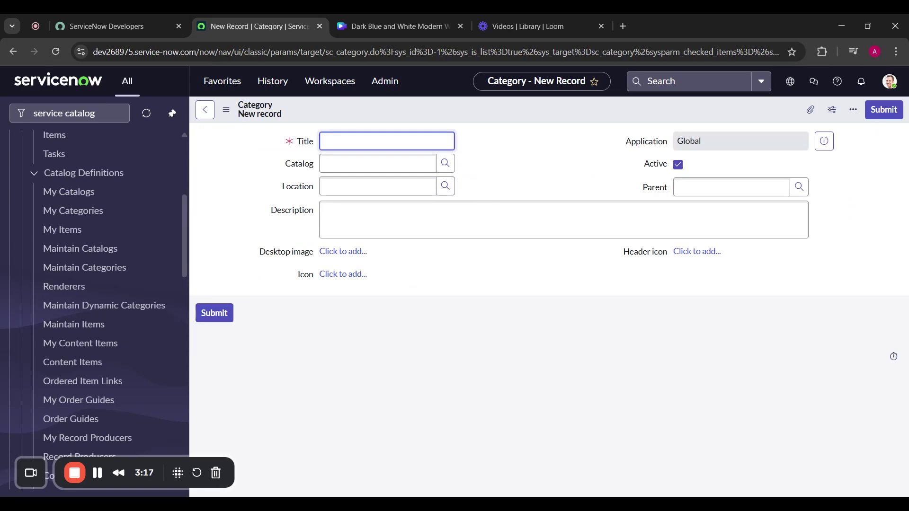
text(Nice Pear)
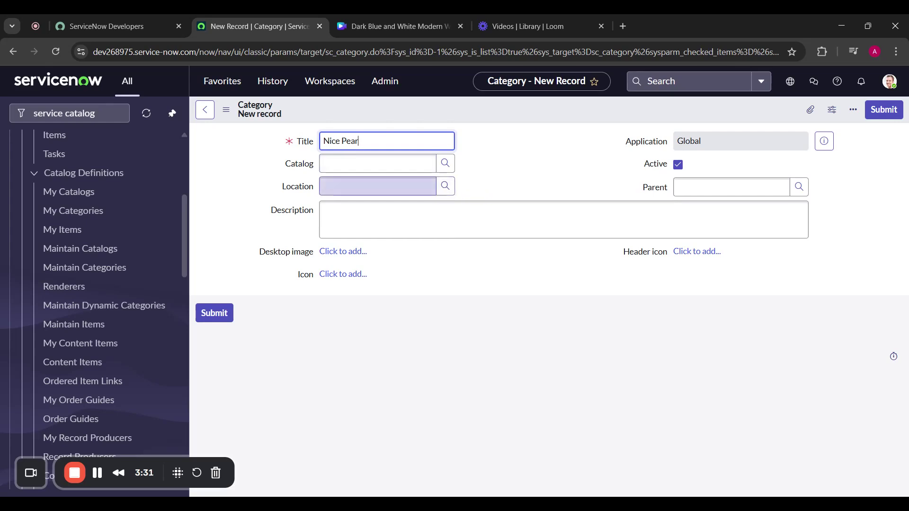
click(440, 172)
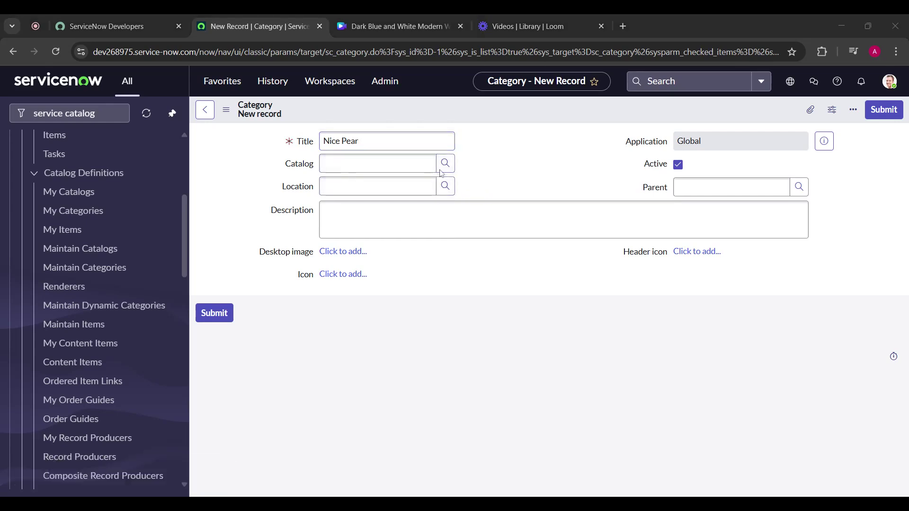
click(203, 407)
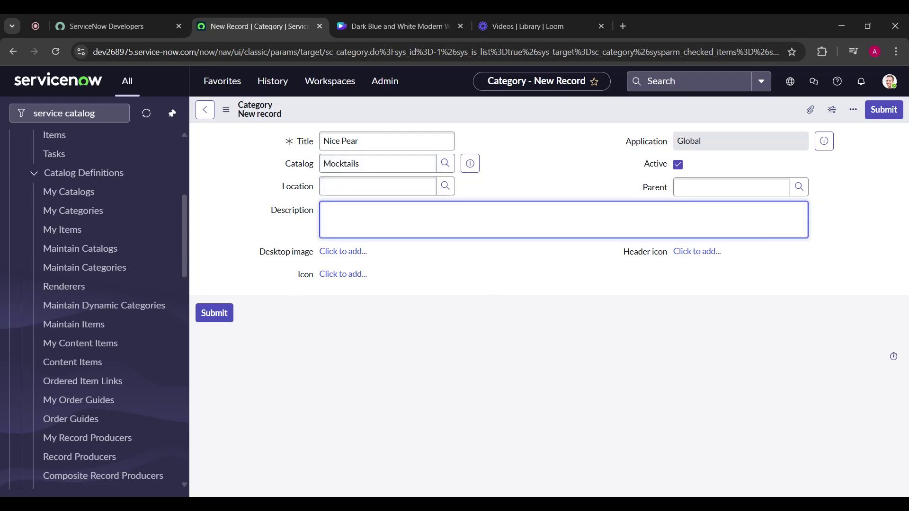
text(Nicepear drinks)
click(421, 280)
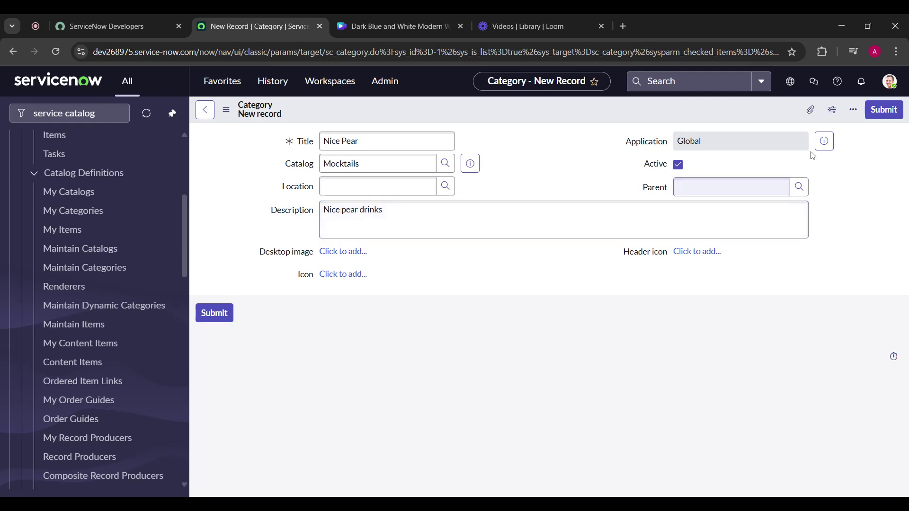
click(883, 110)
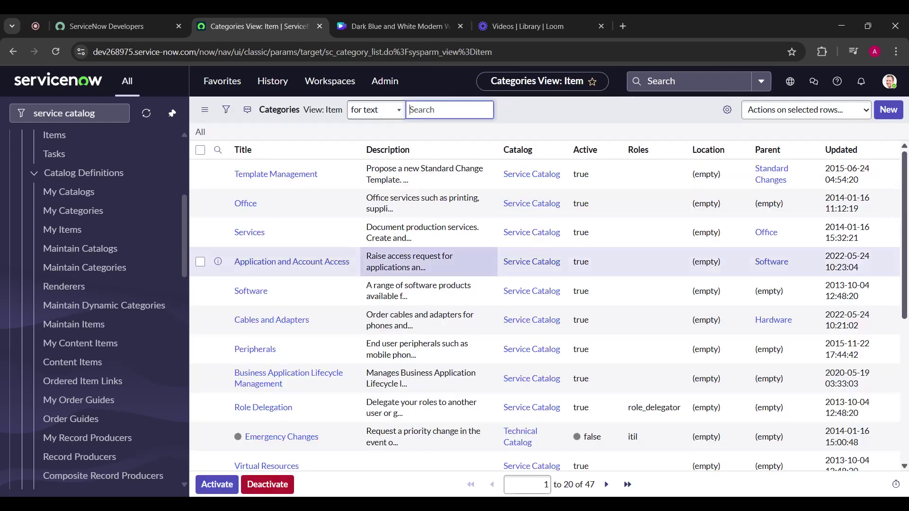
Set up a filter on the category list with the condition Created on Today
scroll(303, 256, down, 4)
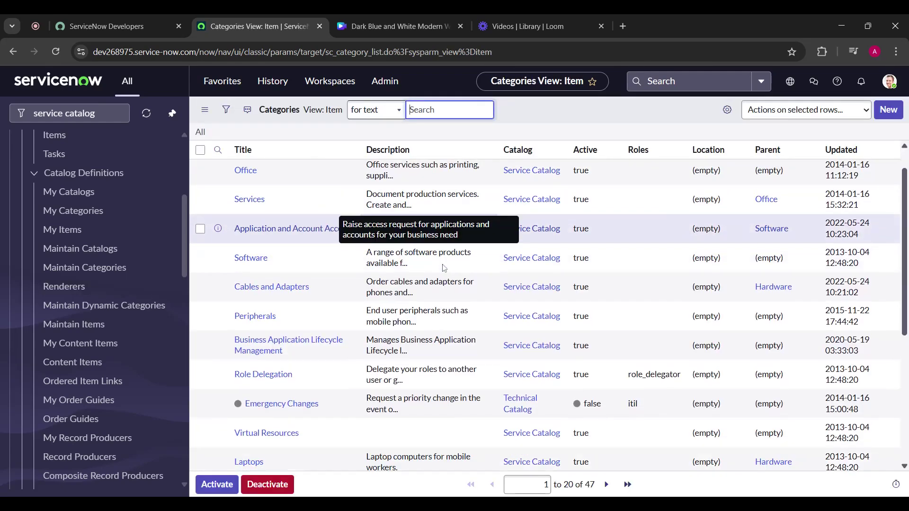
click(227, 111)
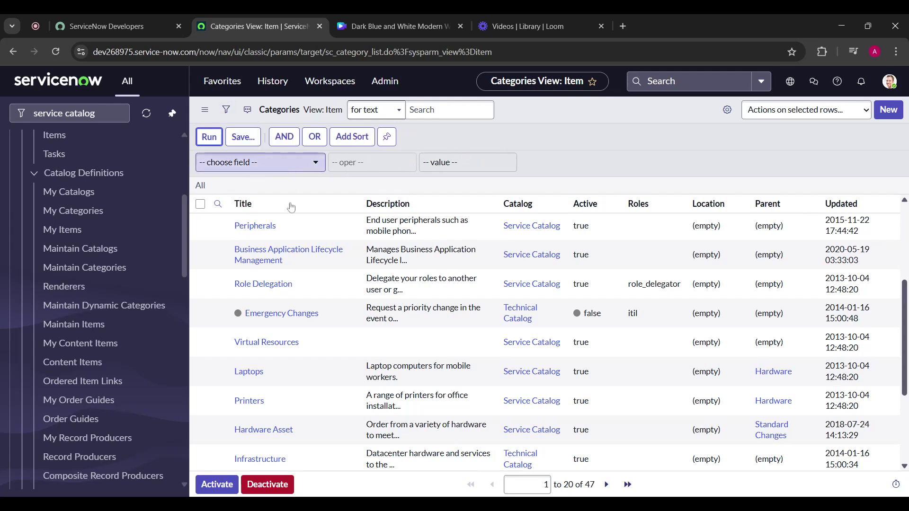
click(289, 174)
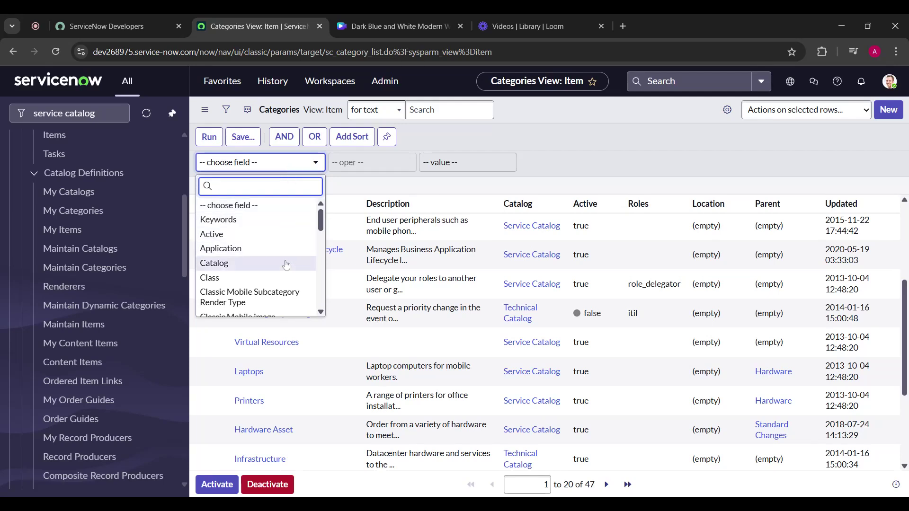
text(created)
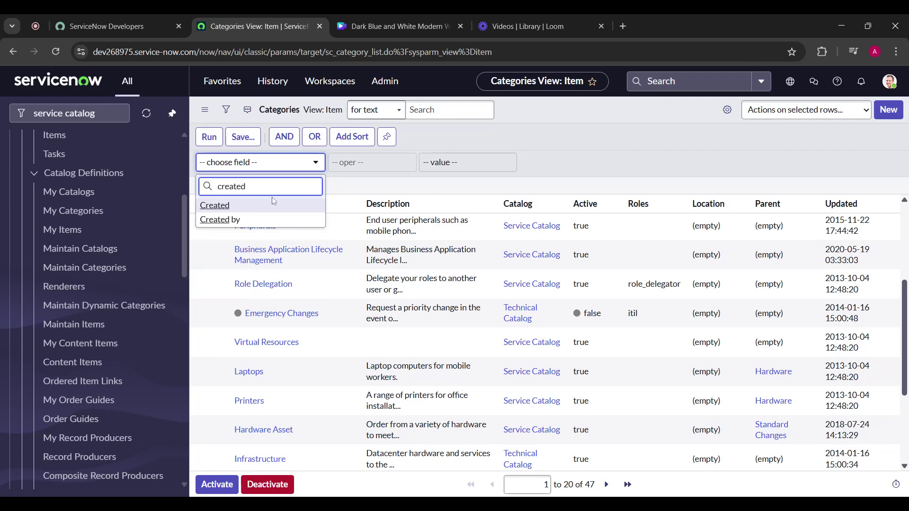
click(216, 206)
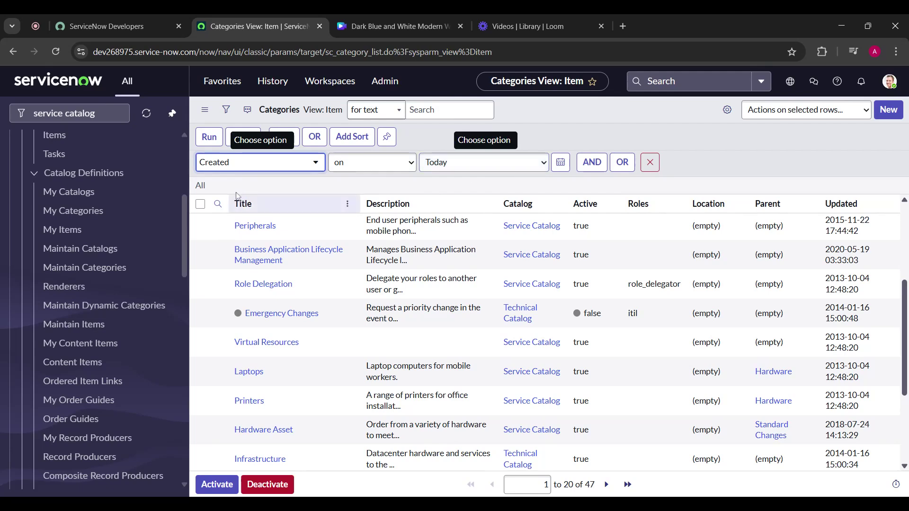
click(205, 137)
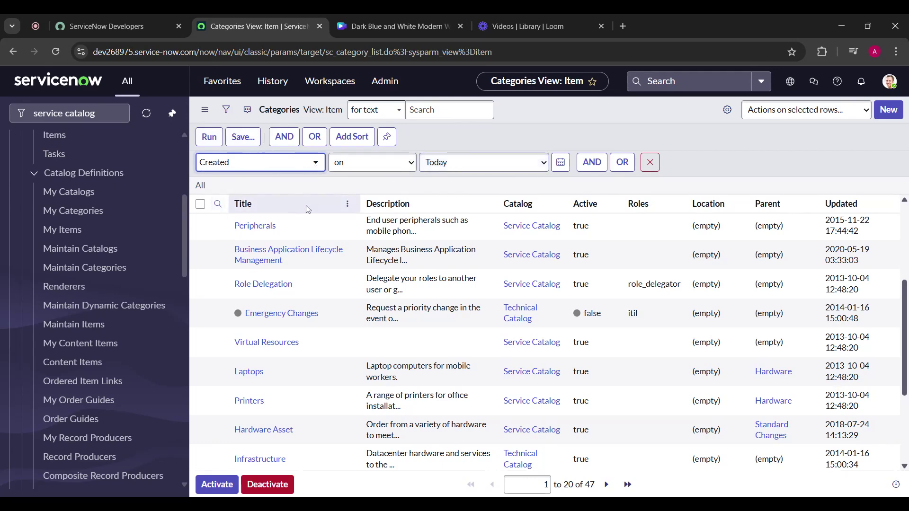
Add the AND condition Active is true to the category filter and run it
click(594, 166)
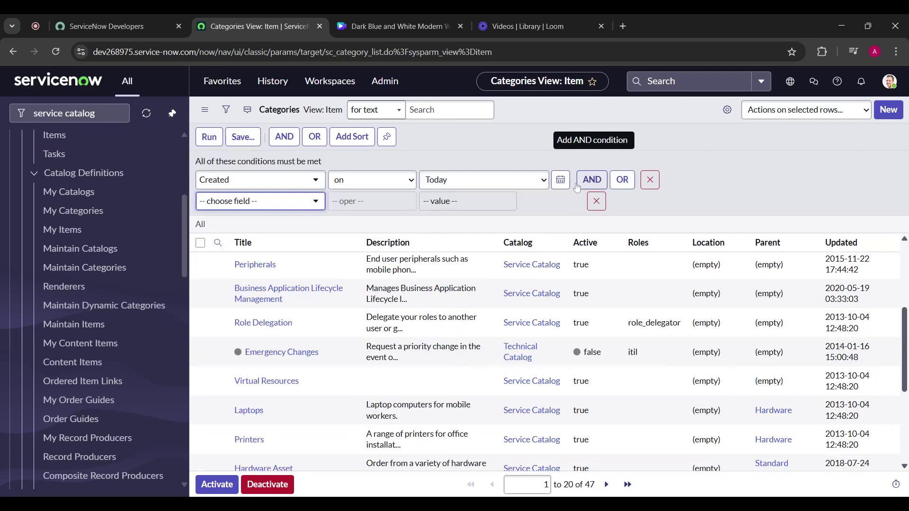
click(302, 207)
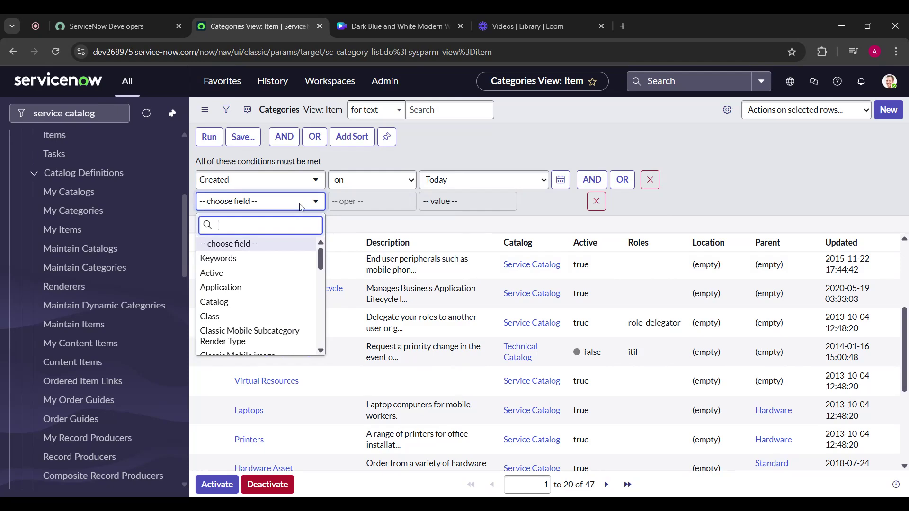
click(227, 273)
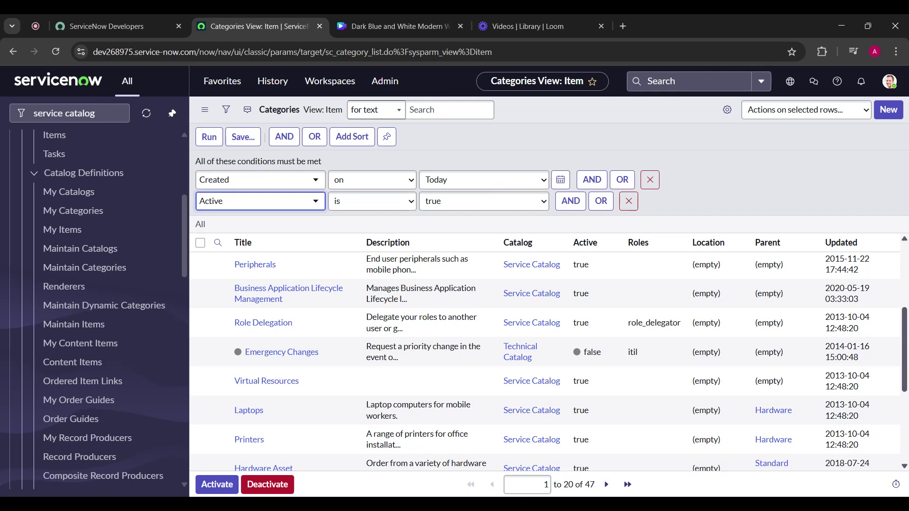
click(209, 136)
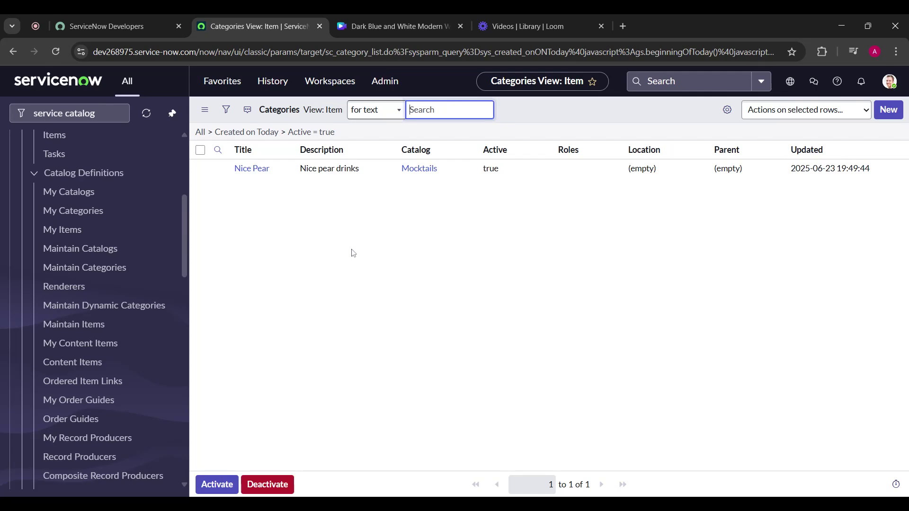
click(562, 14)
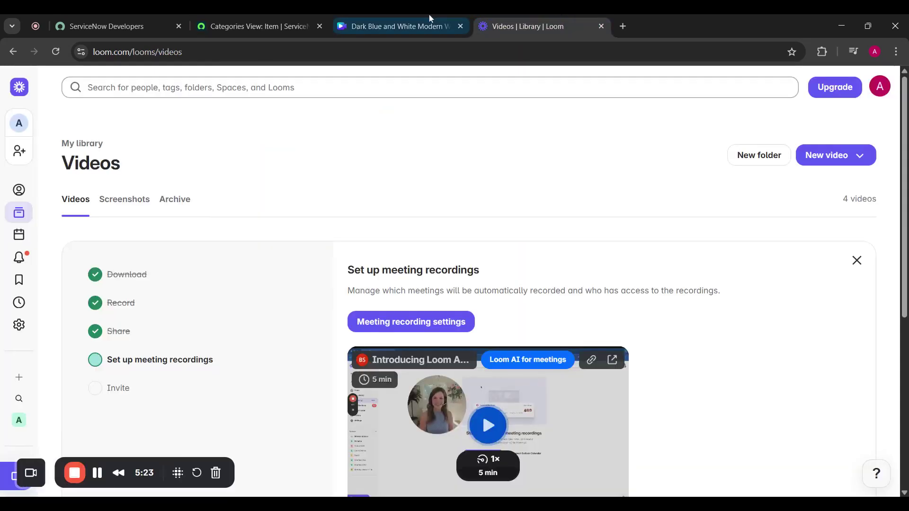
click(275, 19)
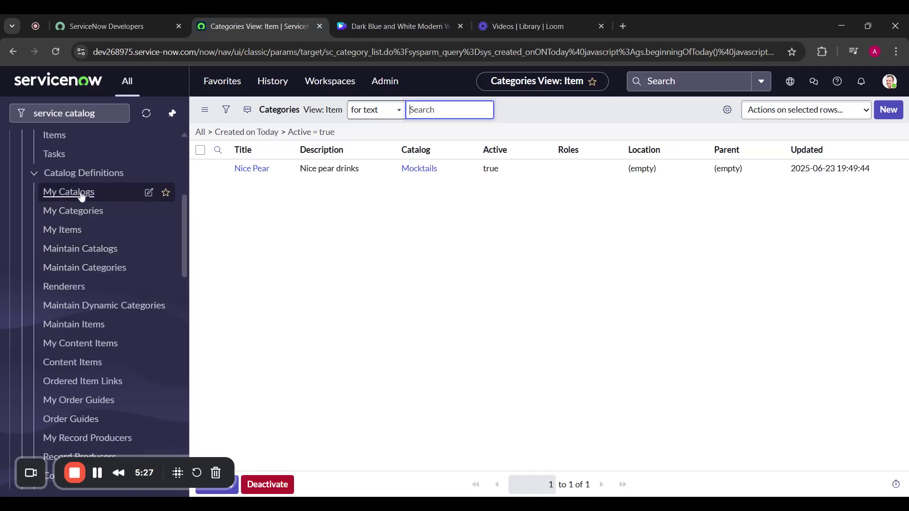
Open the My Categories list under Catalog Definitions
click(89, 213)
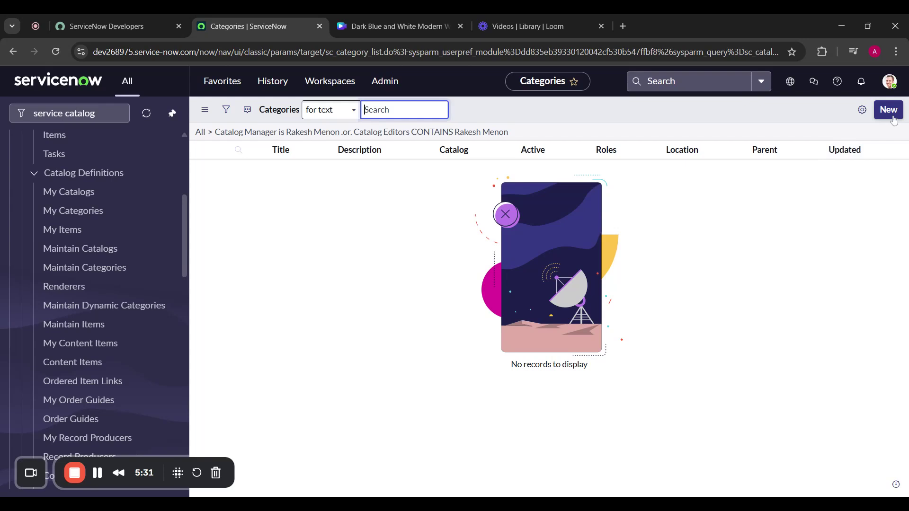
scroll(97, 246, up, 3)
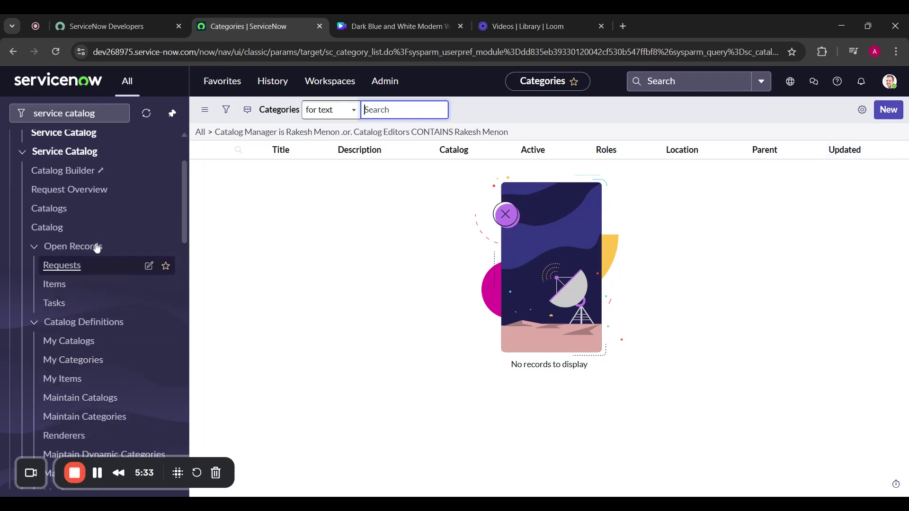
scroll(96, 248, up, 1)
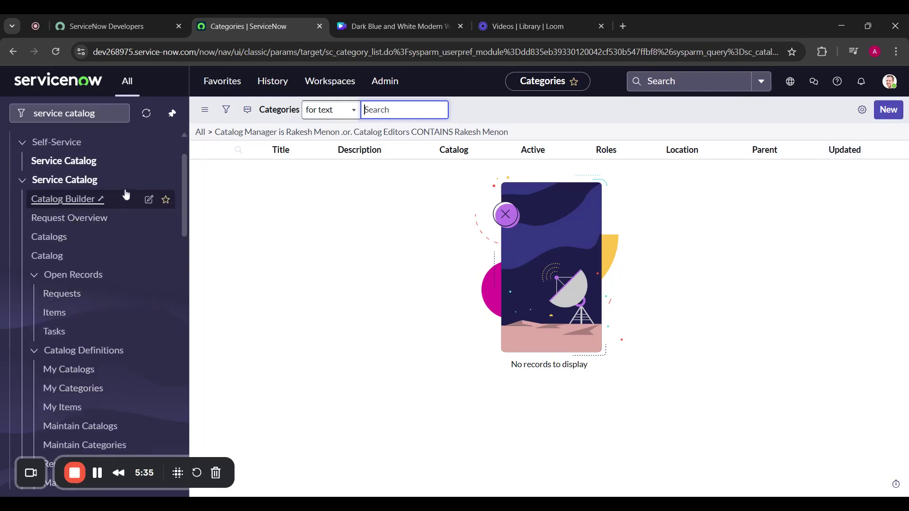
scroll(126, 194, down, 3)
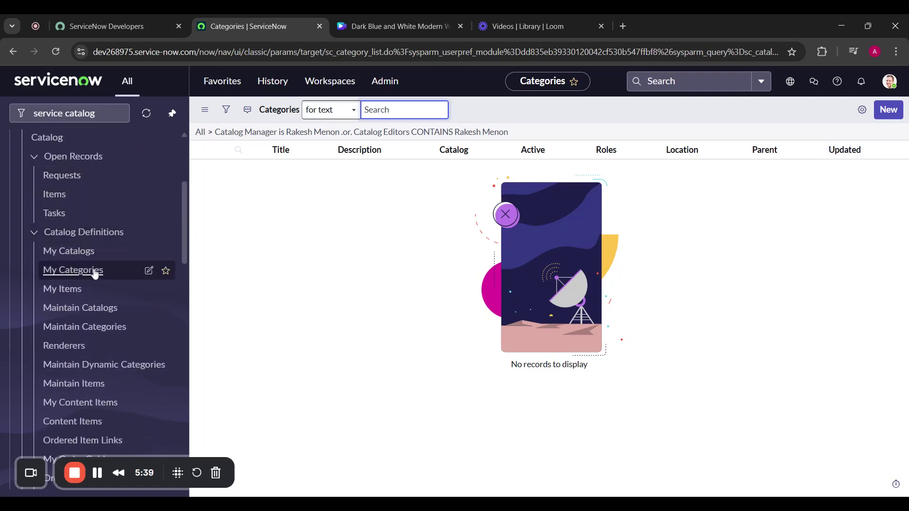
click(359, 237)
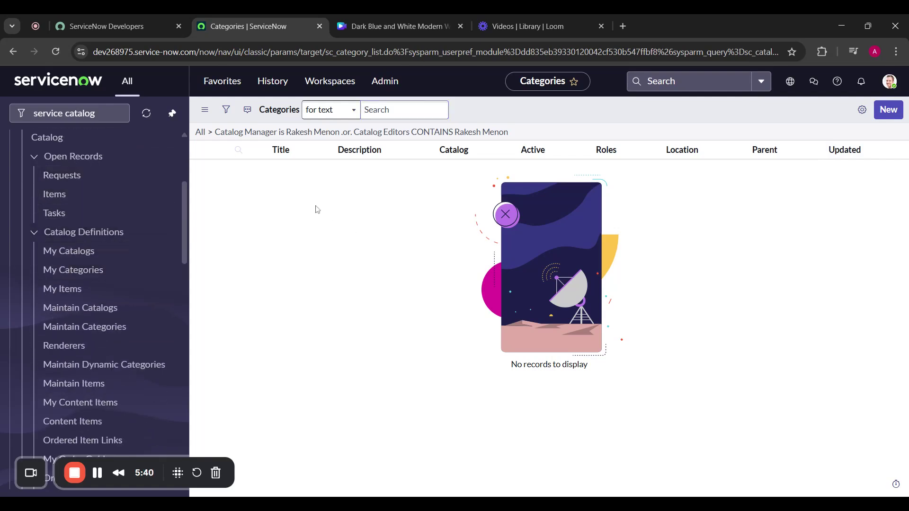
Remove the Catalog.Editors and Catalog.Manager conditions from the list filter and run it to browse all categories
click(233, 116)
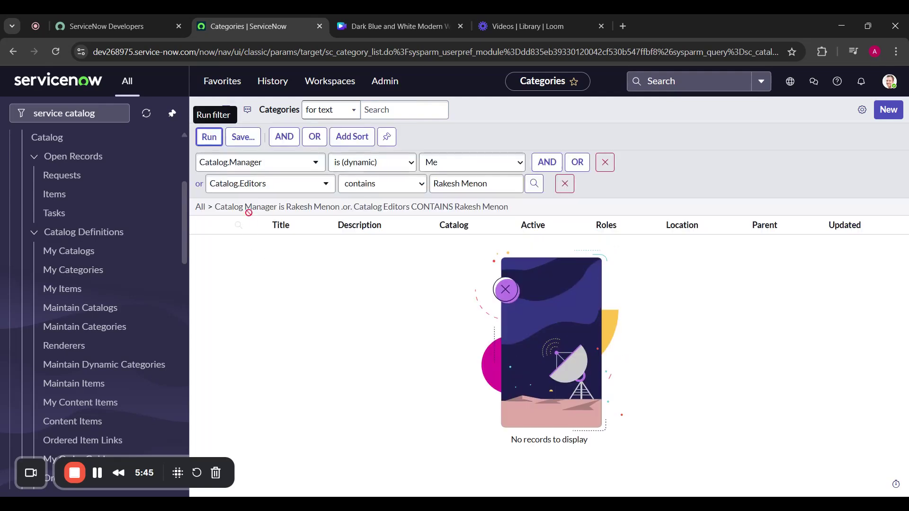
click(565, 183)
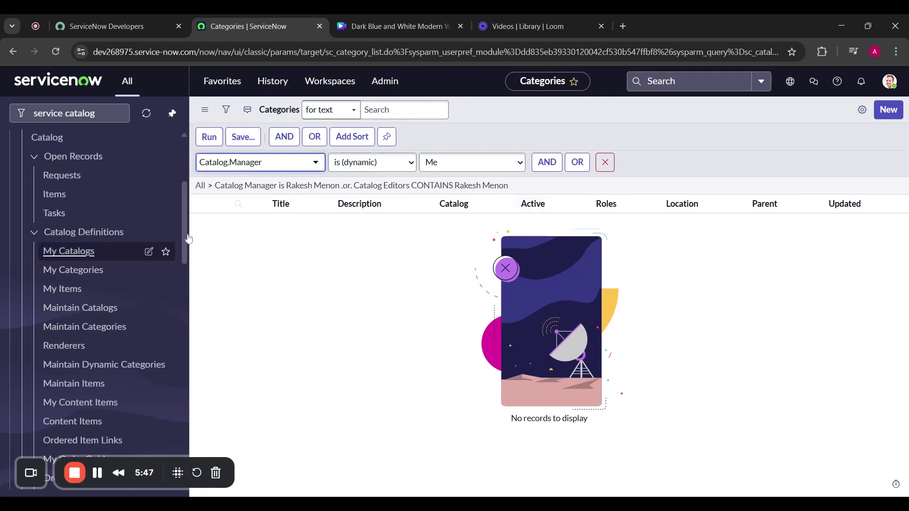
click(606, 163)
click(209, 137)
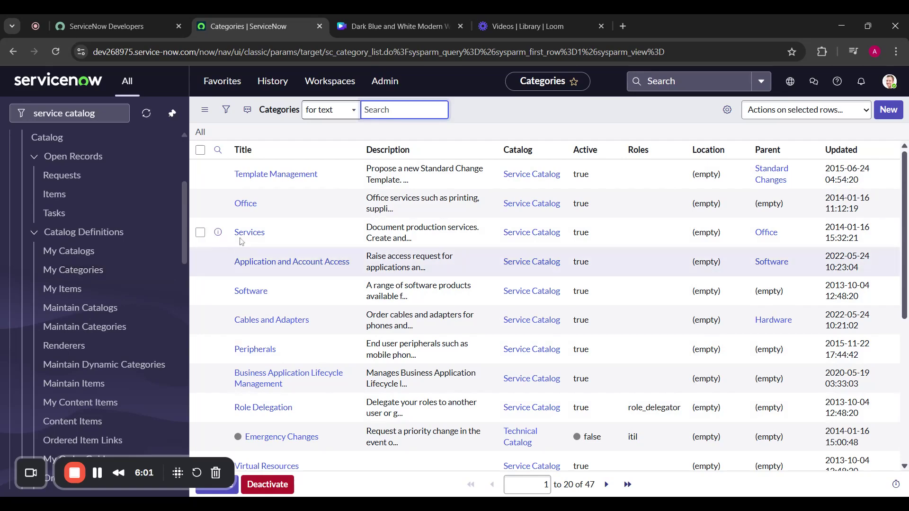
scroll(284, 408, down, 4)
scroll(284, 407, up, 4)
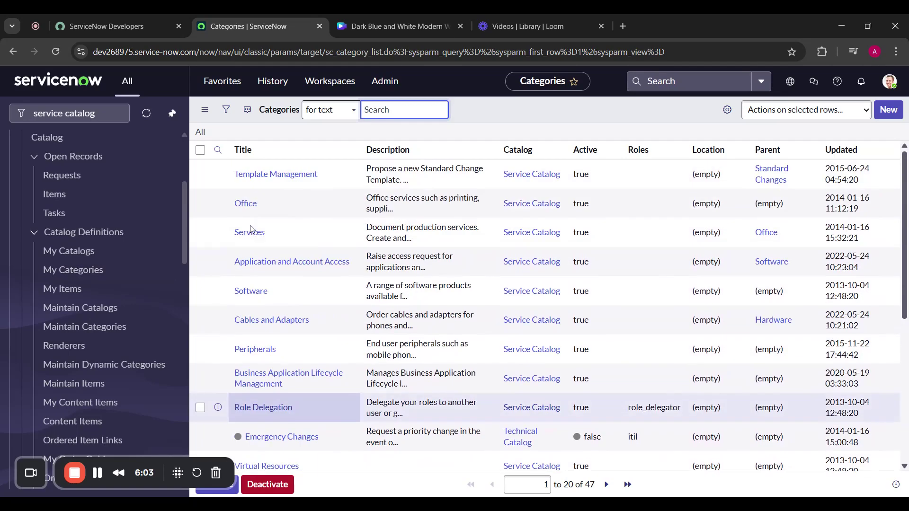
Open the Mocktails catalog from the Catalogs overview page
scroll(104, 256, up, 3)
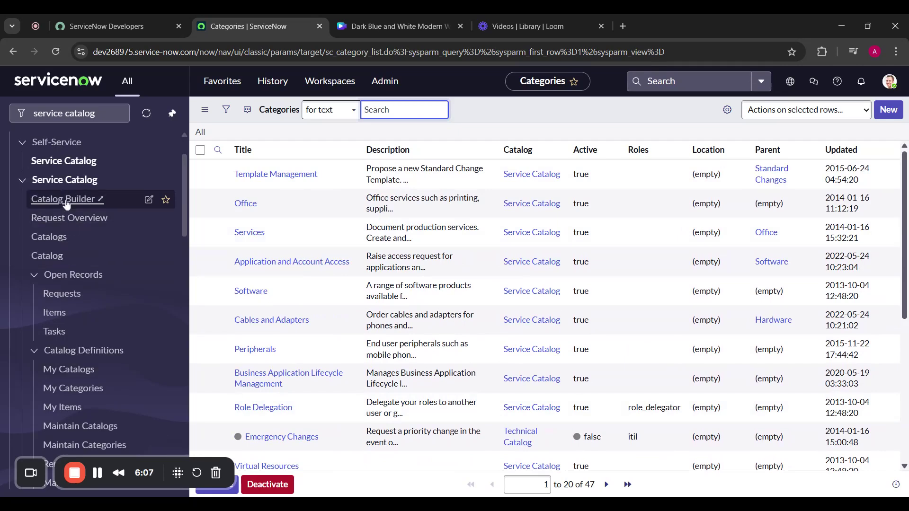
scroll(66, 202, up, 1)
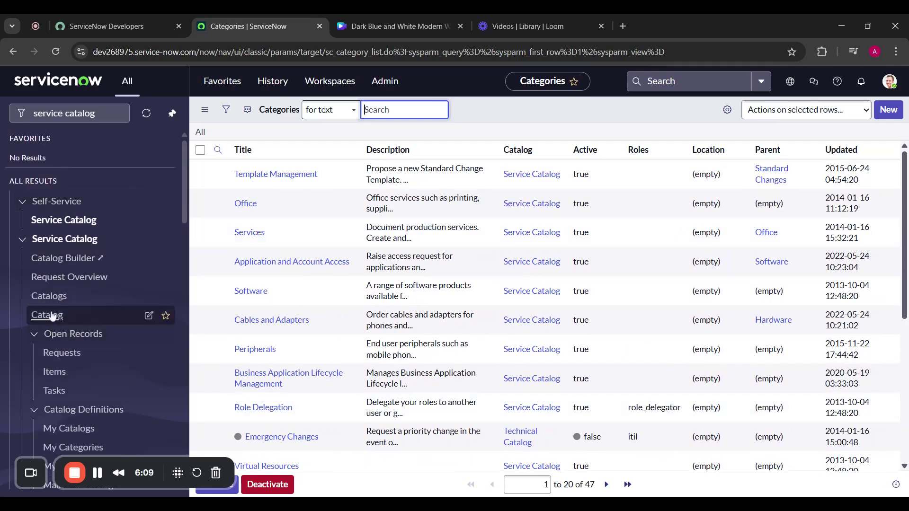
click(60, 299)
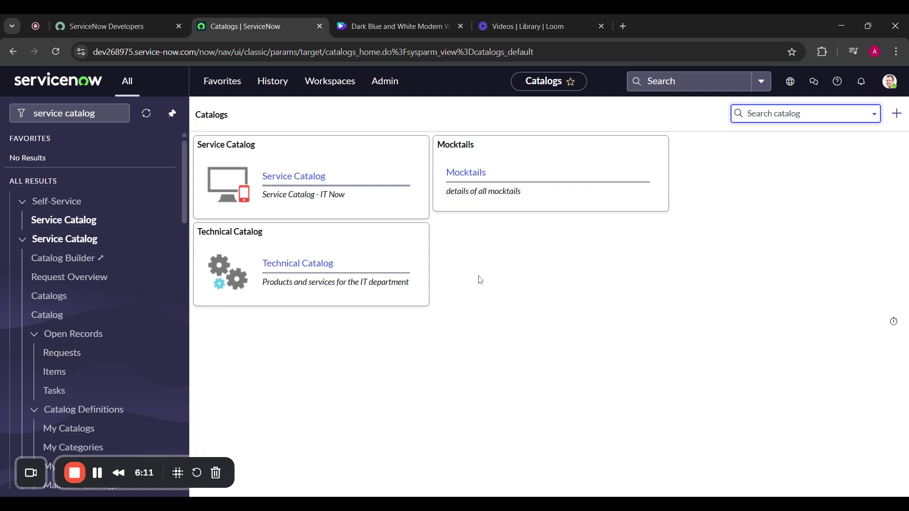
click(451, 174)
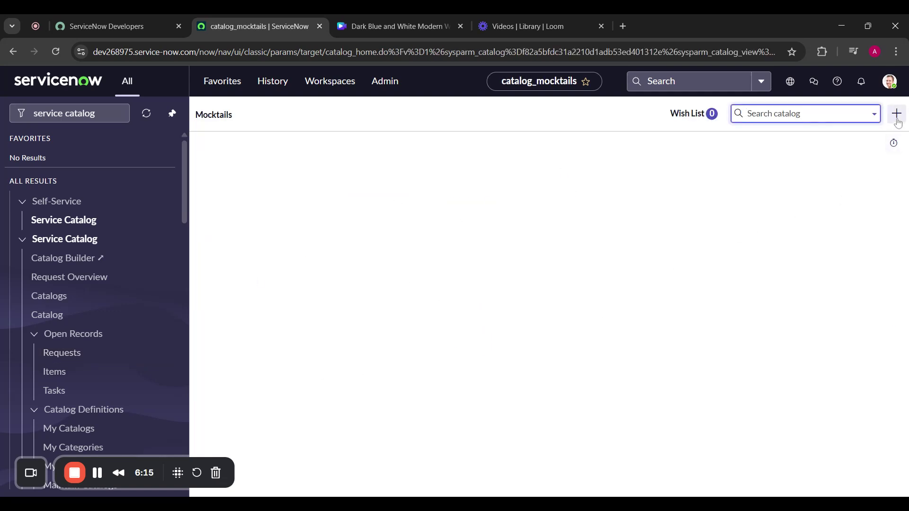
Add the Nice Pear category details section across the full width of the Mocktails catalog page and close the Sections window
click(898, 115)
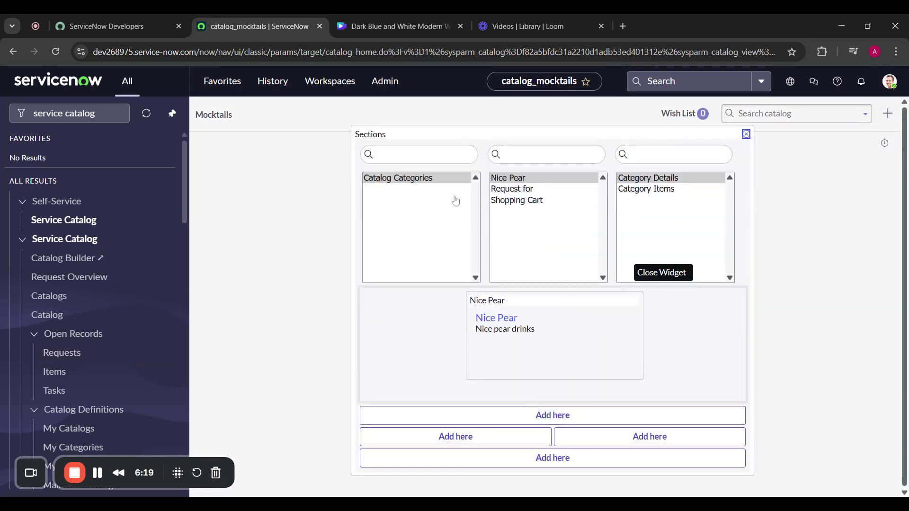
click(509, 179)
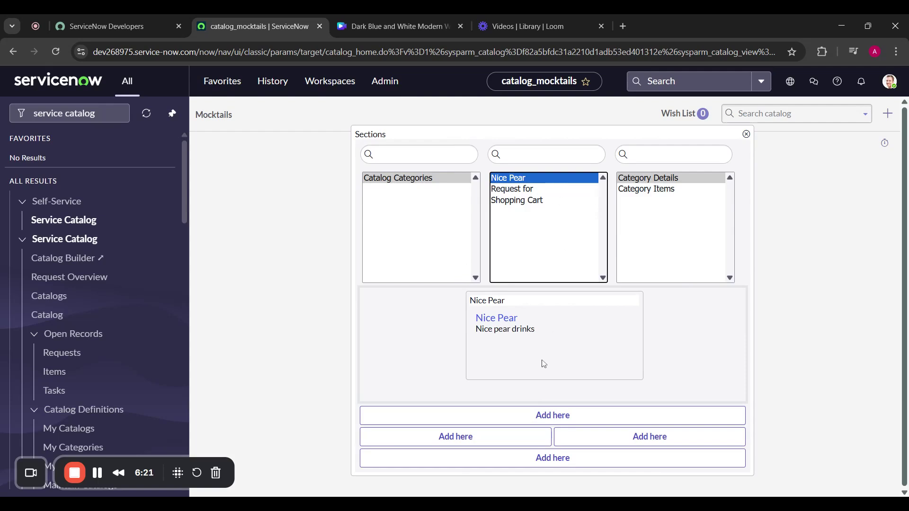
click(570, 415)
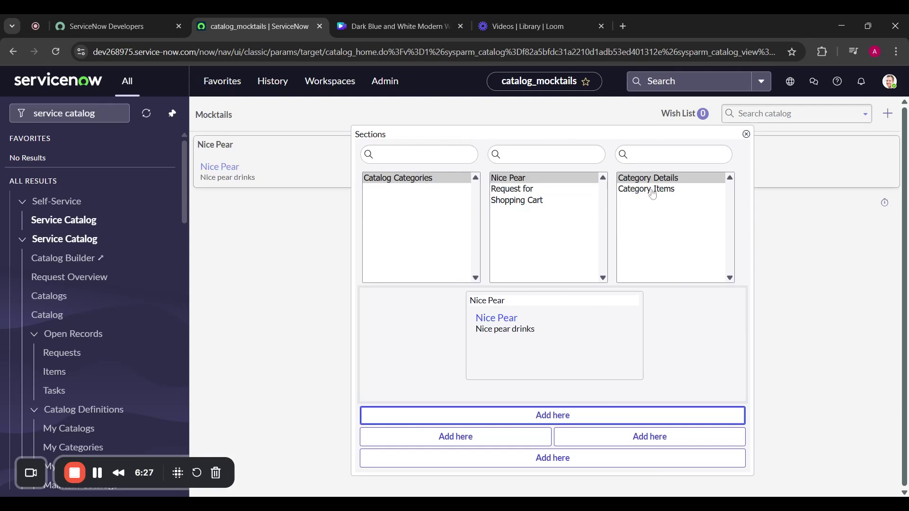
click(747, 134)
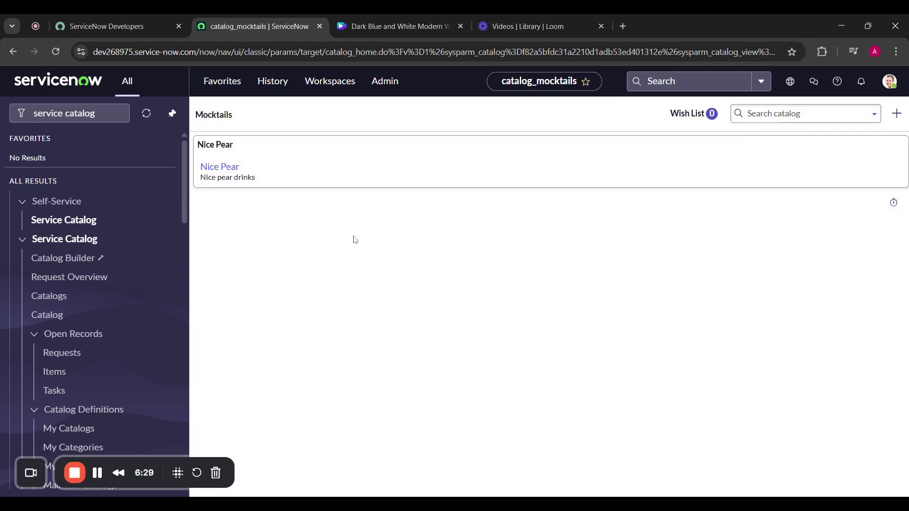
Check the Nice Pear category page, return to the Mocktails catalog and reopen the category
click(230, 171)
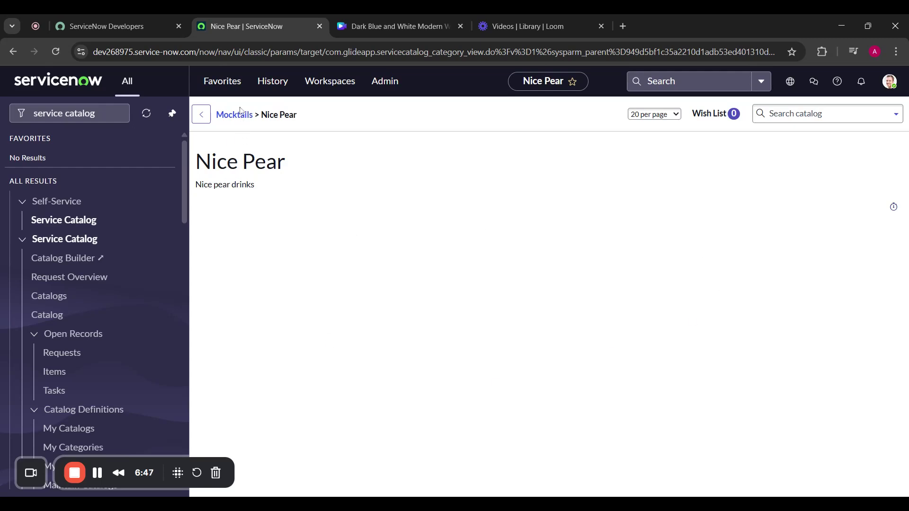
click(201, 115)
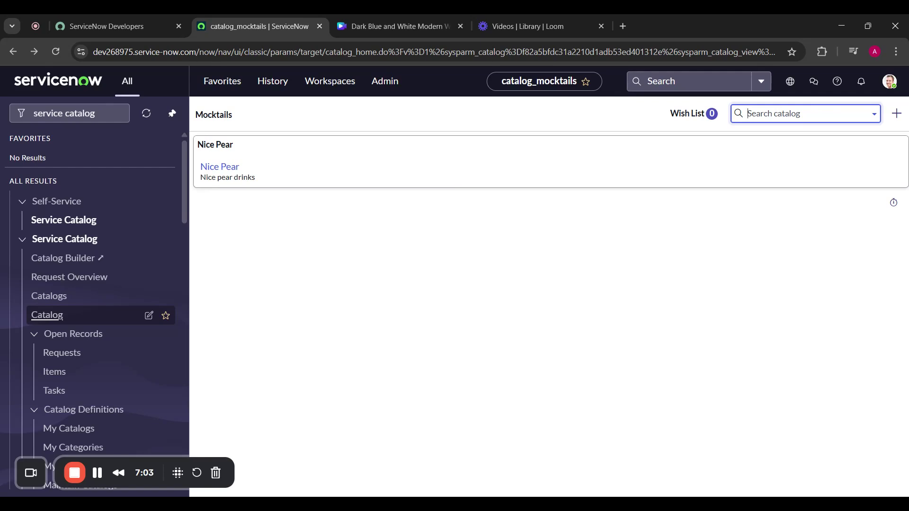
scroll(73, 376, down, 3)
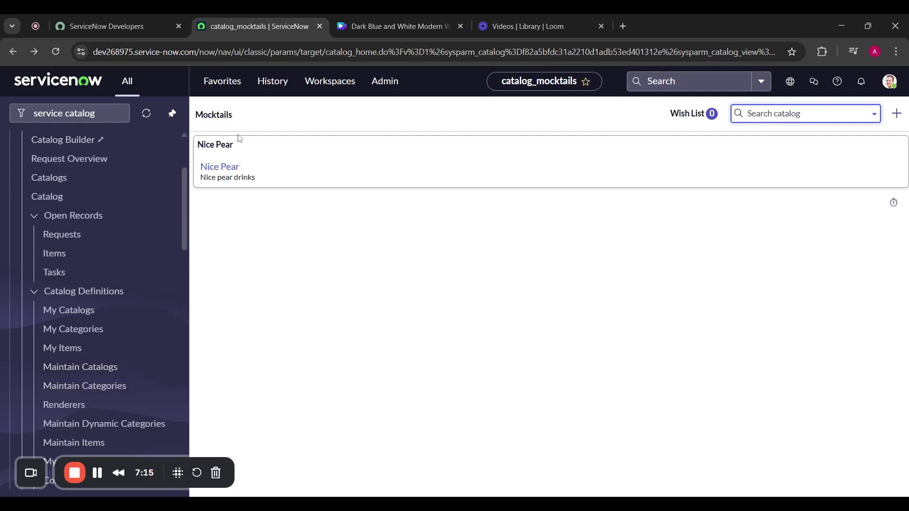
click(222, 168)
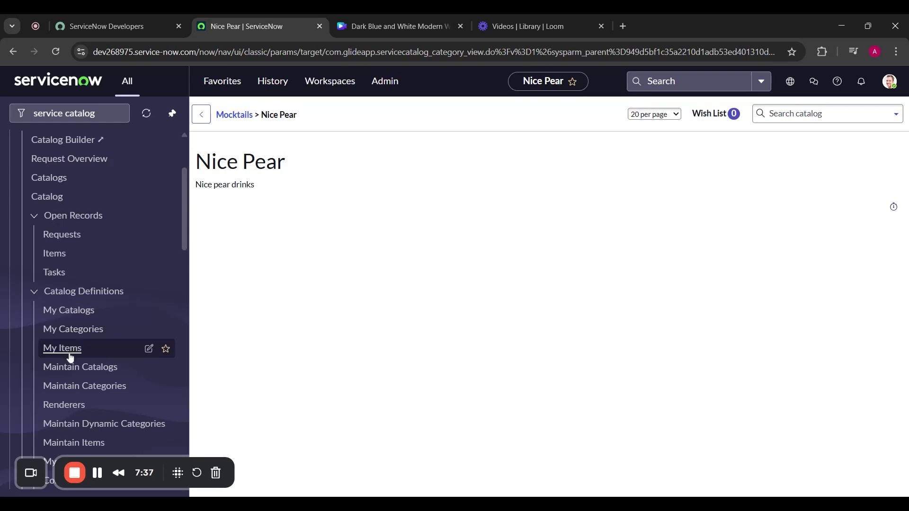
Open the My Items list and browse all catalog items with its Catalogs and Published item filter conditions removed
scroll(72, 351, down, 1)
click(73, 290)
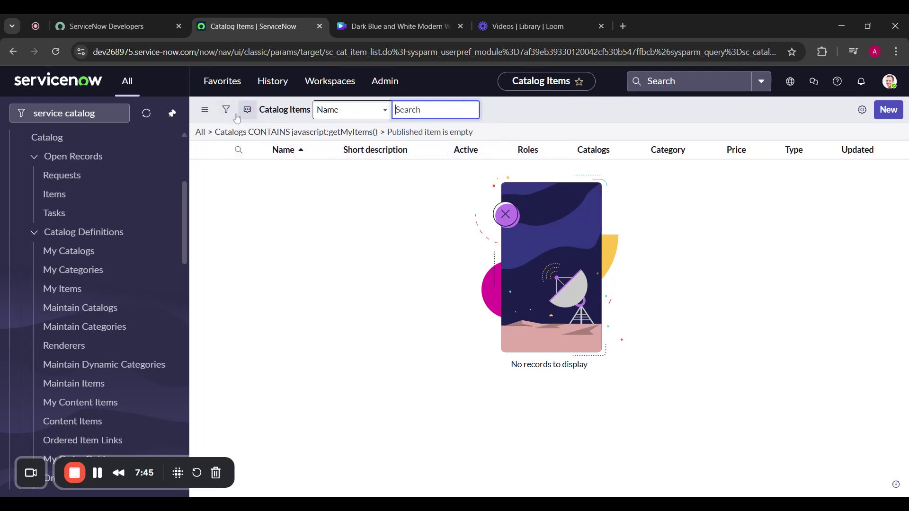
click(226, 110)
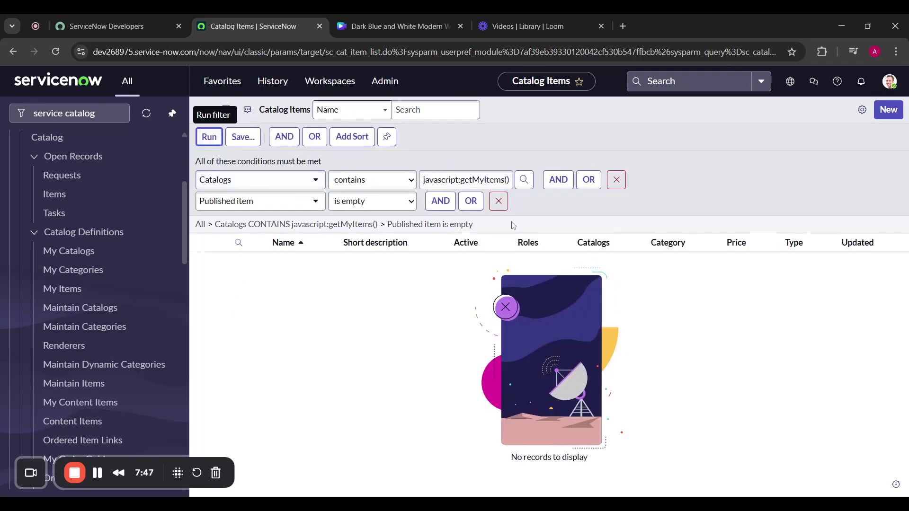
click(498, 201)
click(616, 161)
click(209, 136)
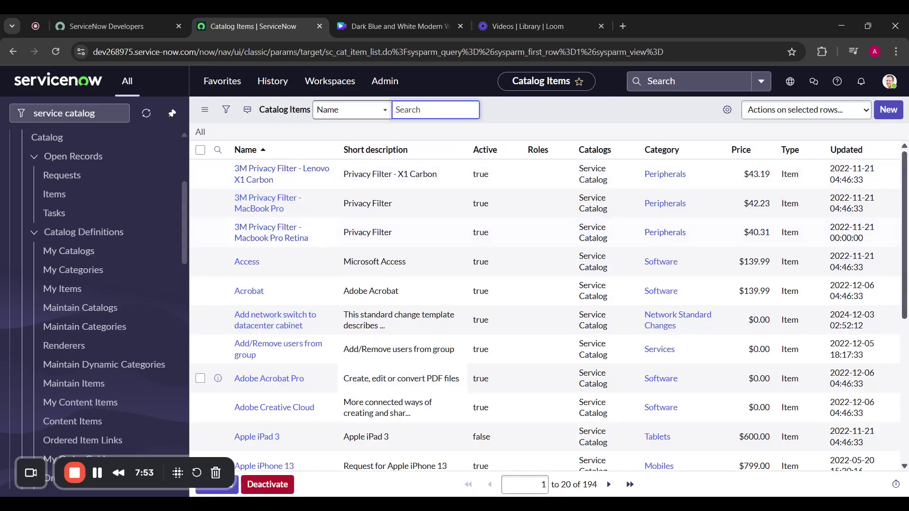
scroll(363, 407, down, 6)
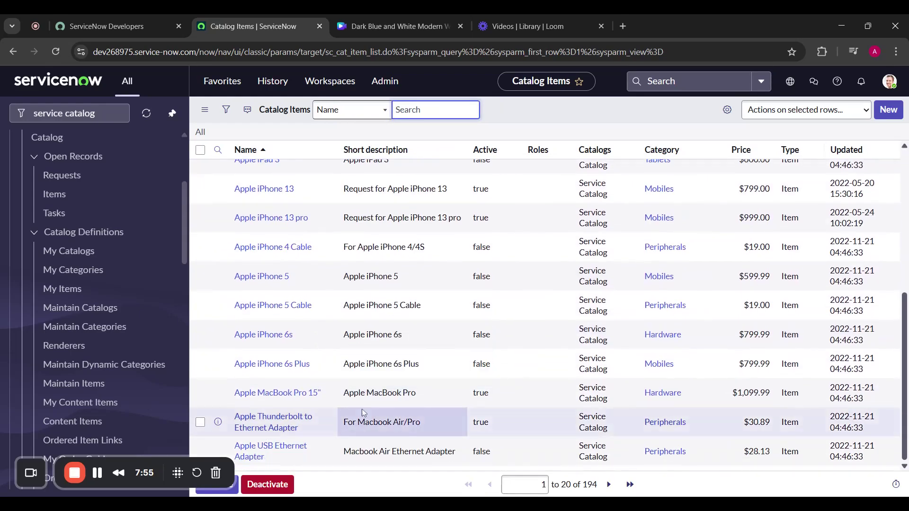
scroll(363, 413, up, 6)
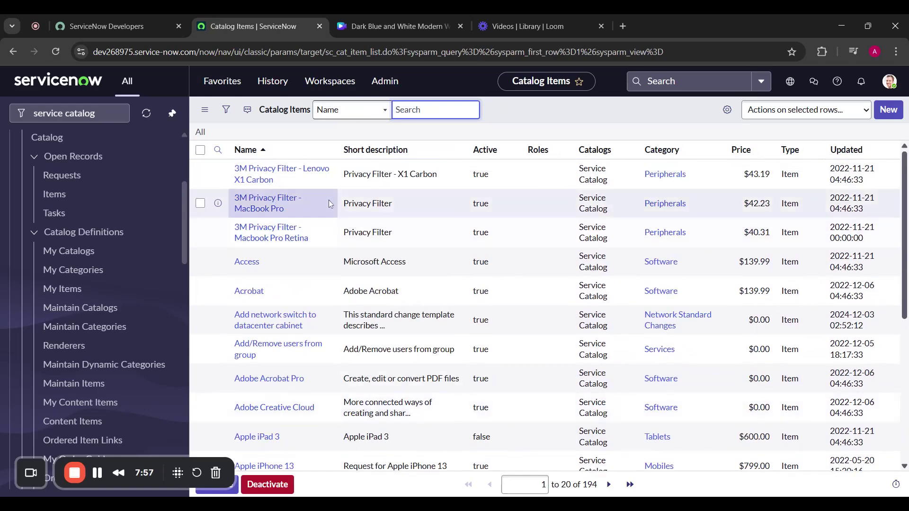
click(374, 204)
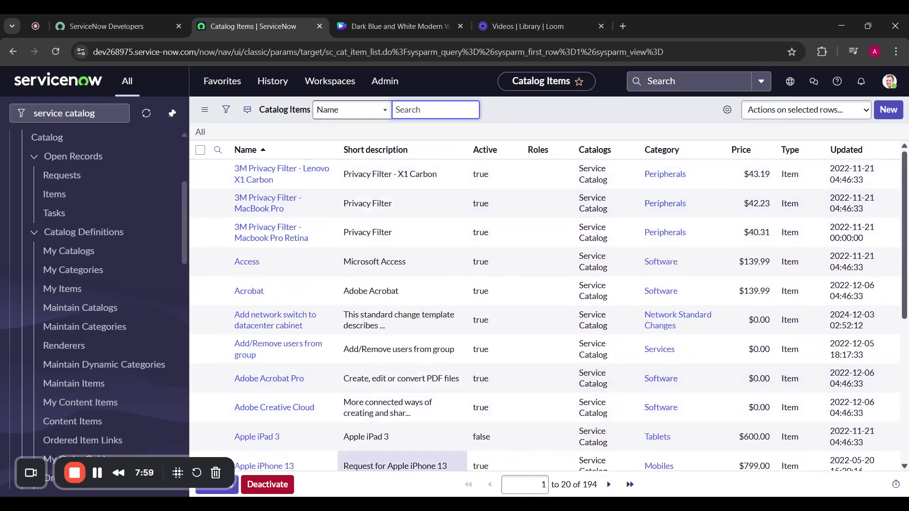
Open Maintain Items under Catalog Definitions and start a new catalog item record
scroll(111, 260, down, 1)
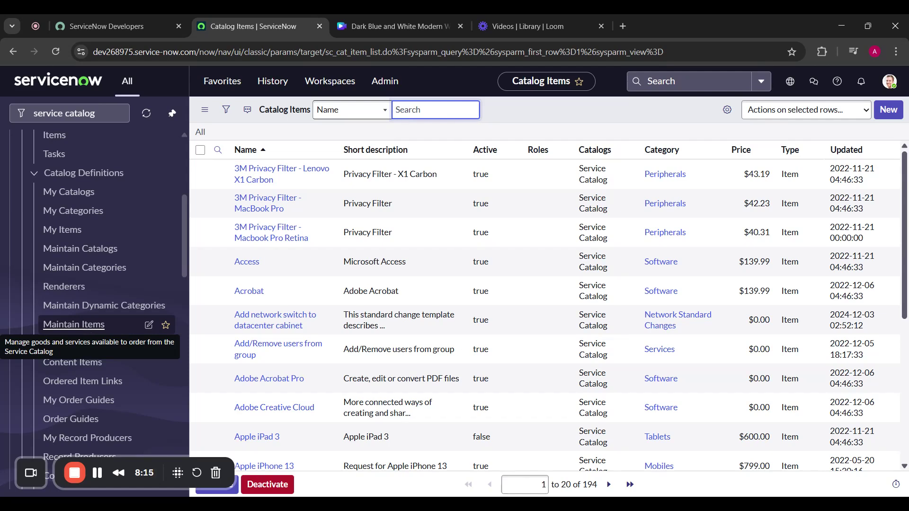
click(86, 331)
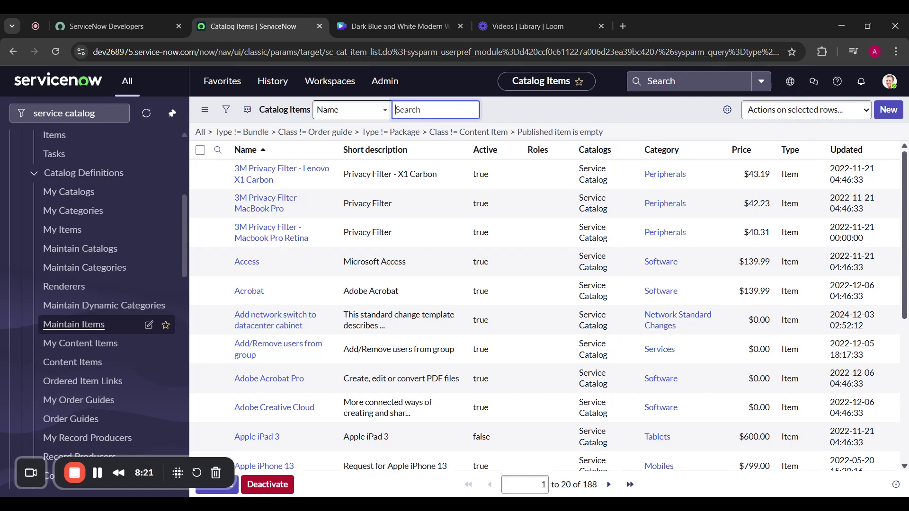
click(881, 117)
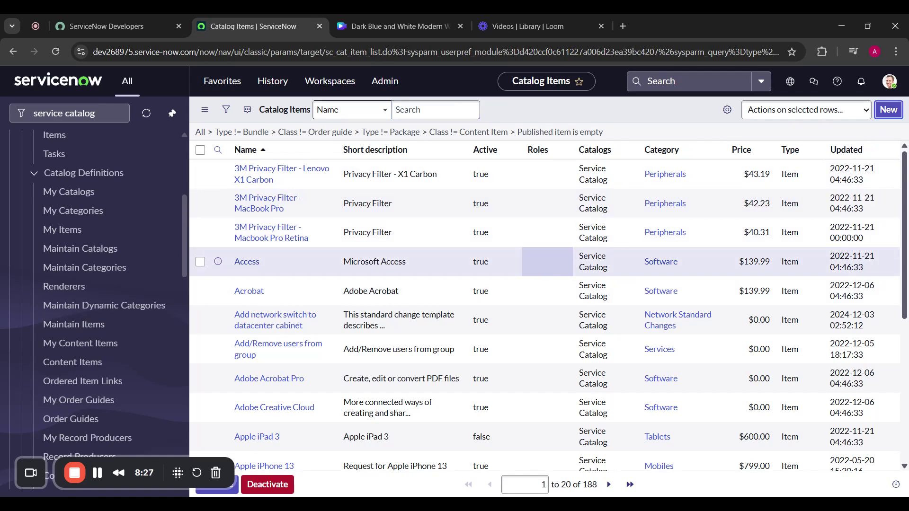
click(882, 118)
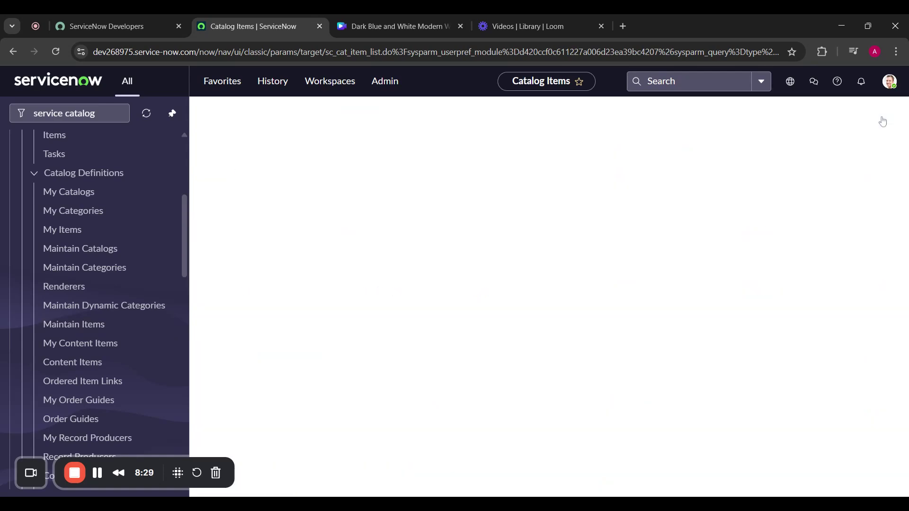
Name the new catalog item "Pear 1 with lemon drink"
click(405, 149)
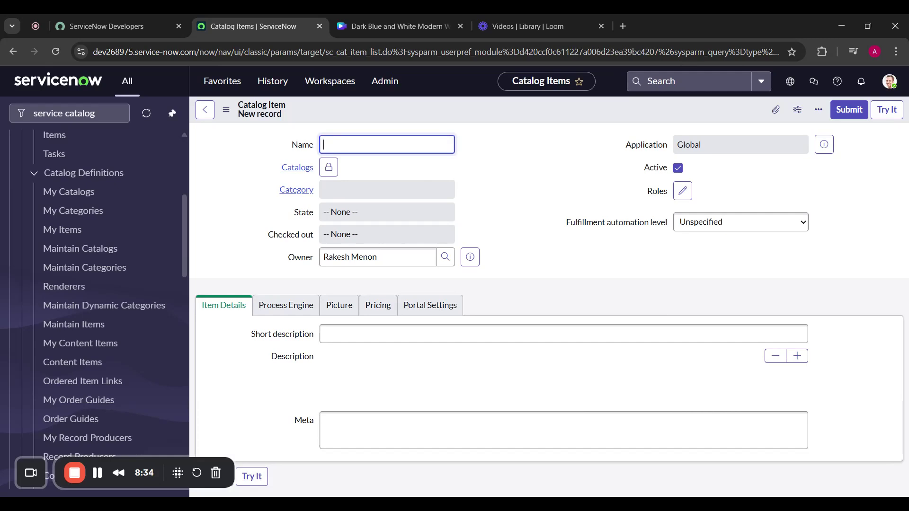
text(Pear 1 drink)
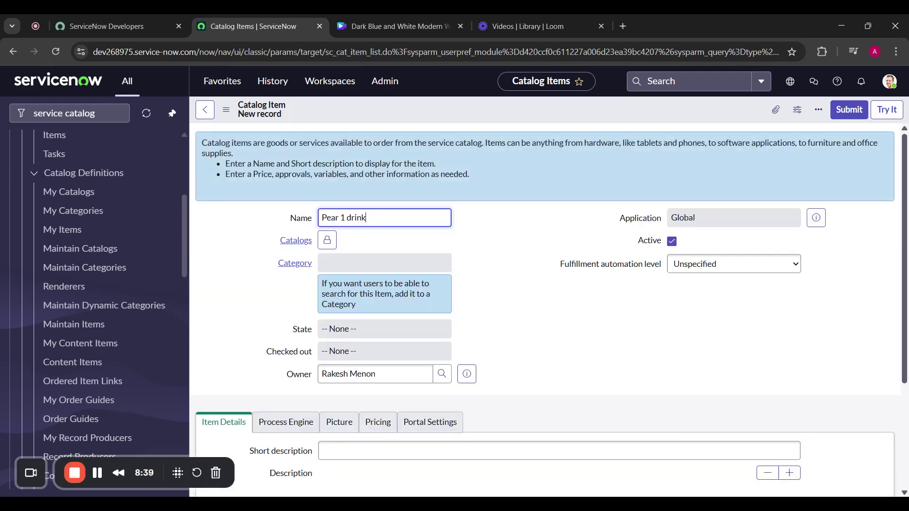
click(472, 240)
click(388, 215)
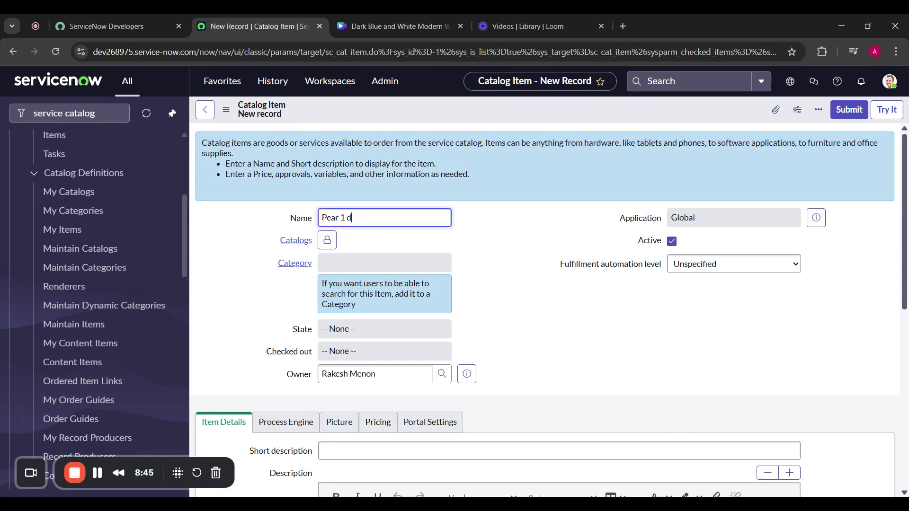
text(with lemon drink)
click(497, 234)
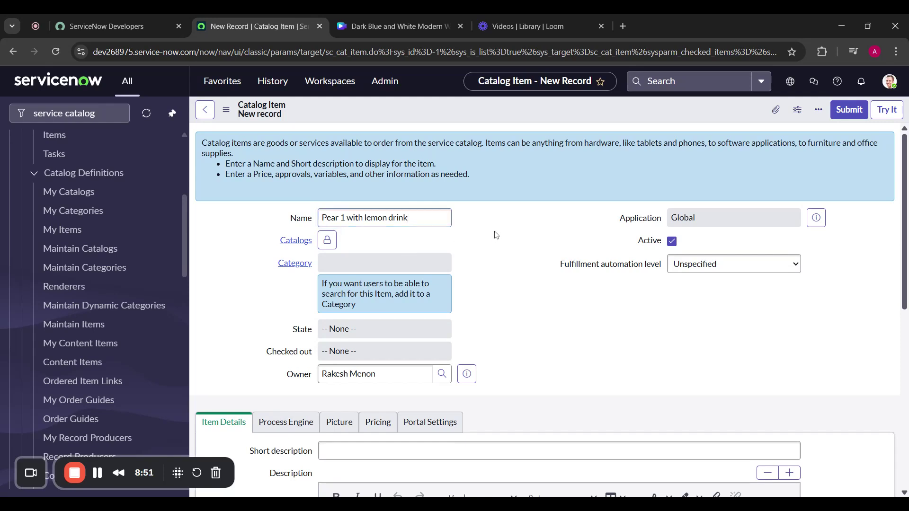
Unlock the item's Catalogs list and add the Mocktails catalog to it
click(327, 240)
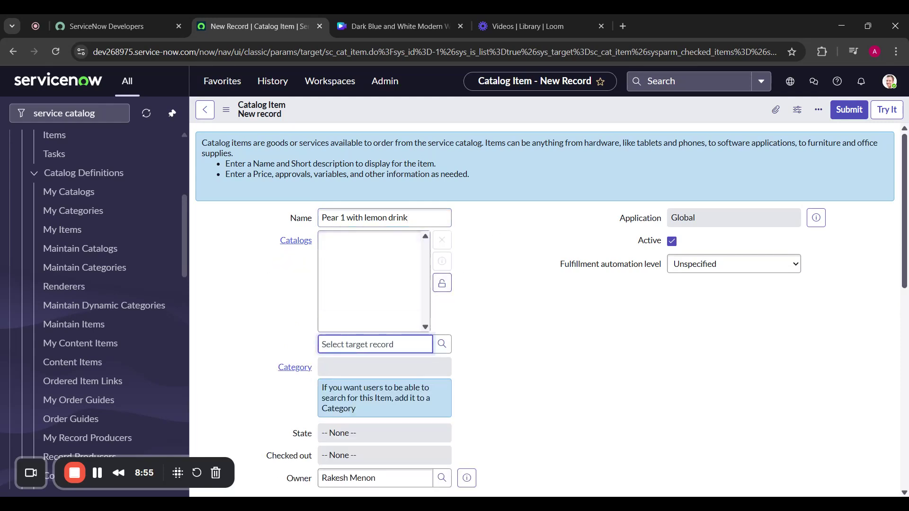
text(mocktail)
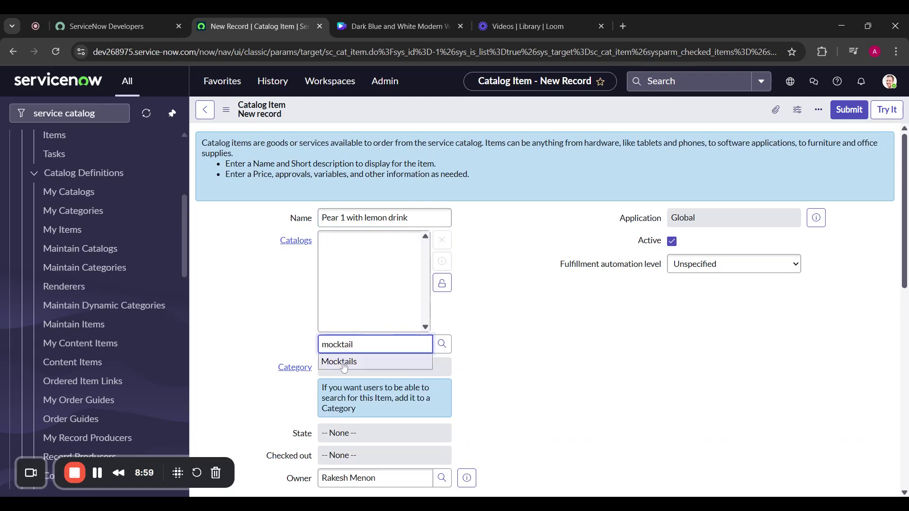
click(343, 364)
Set the catalog item's category to Nice Pear from the Mocktails catalog
click(350, 367)
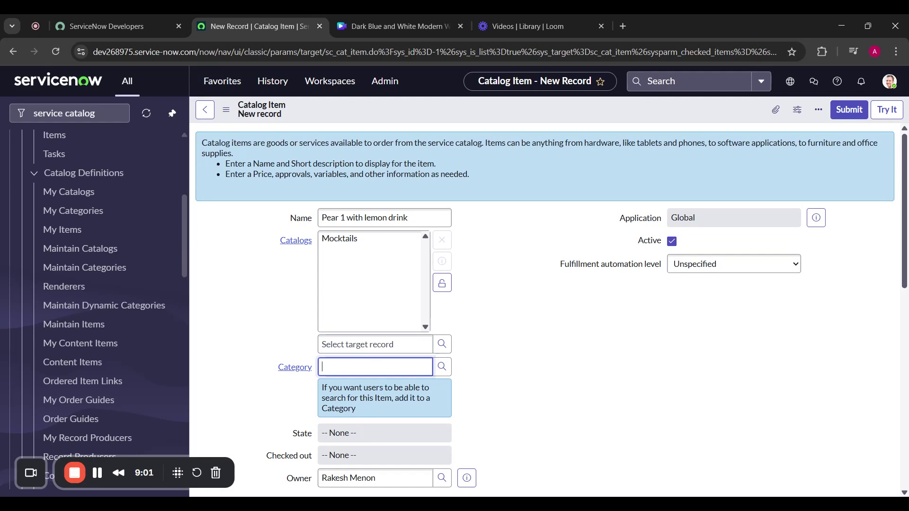
text(pear)
key(BackSpace)
text(nice pe)
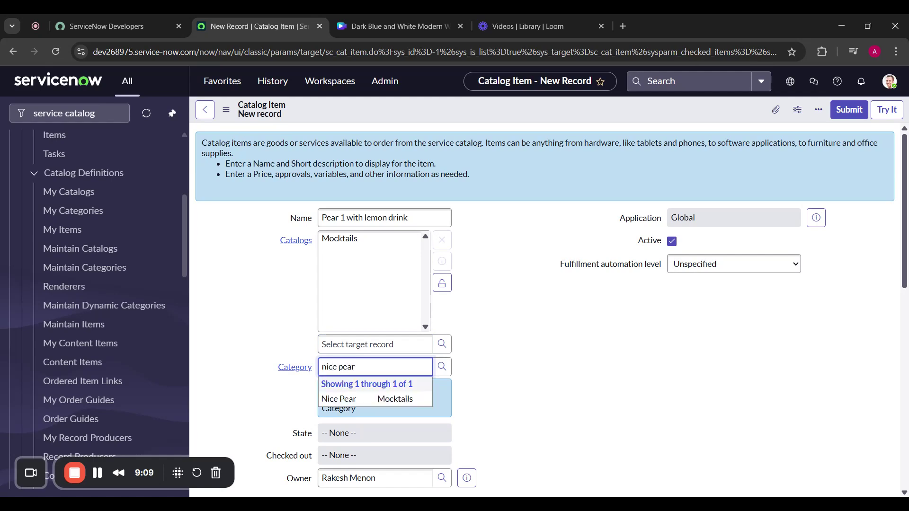
click(353, 399)
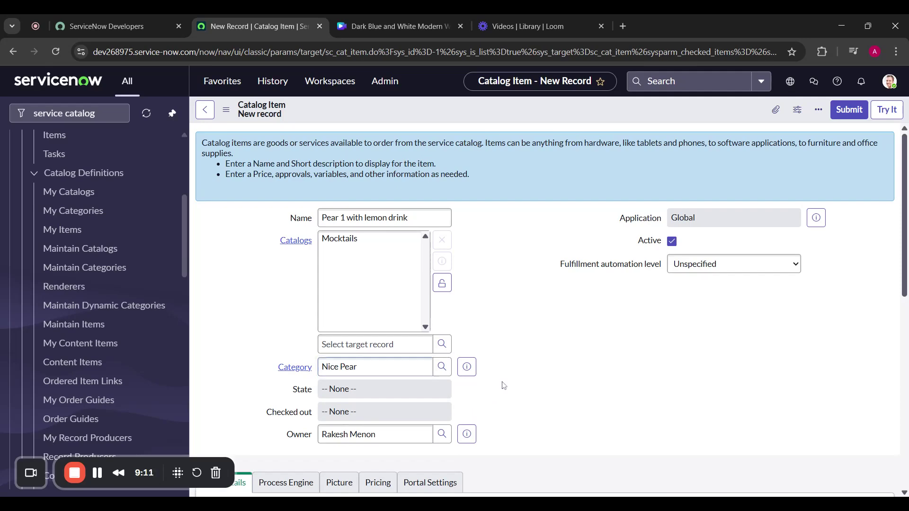
Enter the item's short description "Pear drink with little bit of lemon flavour"
scroll(504, 385, down, 3)
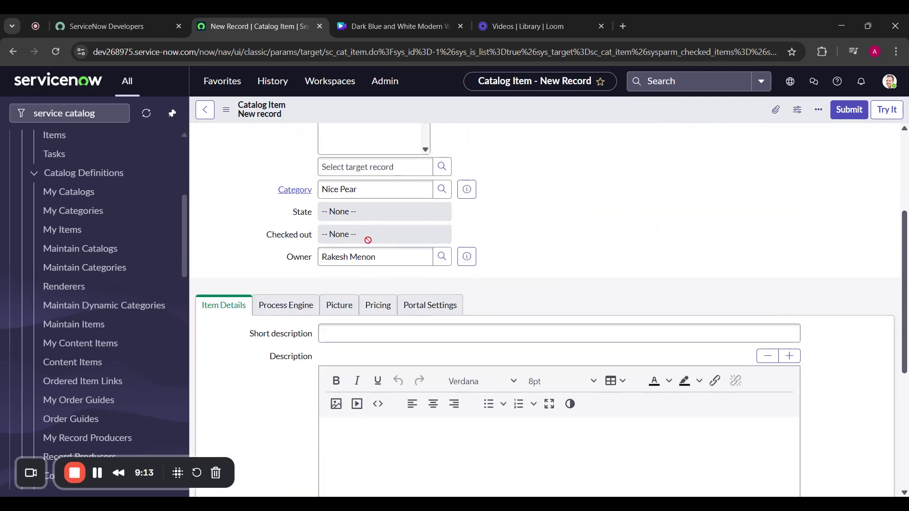
scroll(532, 265, down, 5)
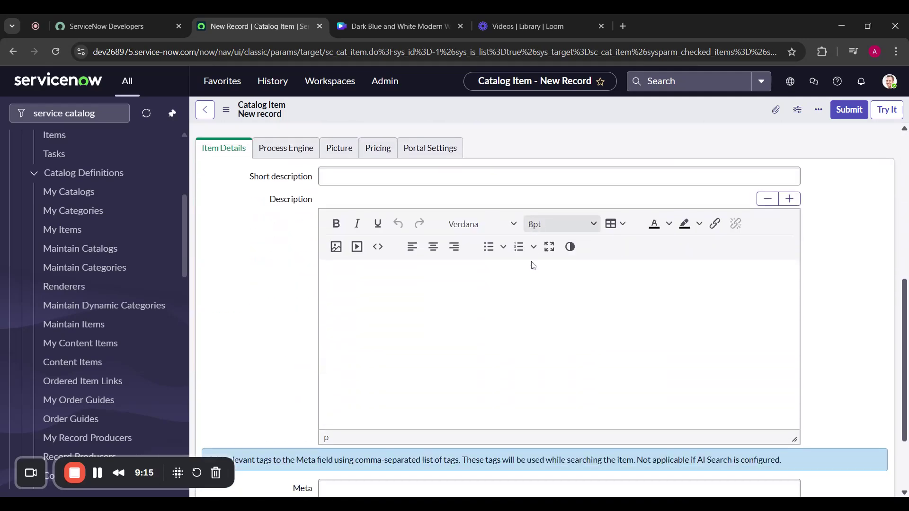
scroll(533, 266, up, 3)
click(382, 215)
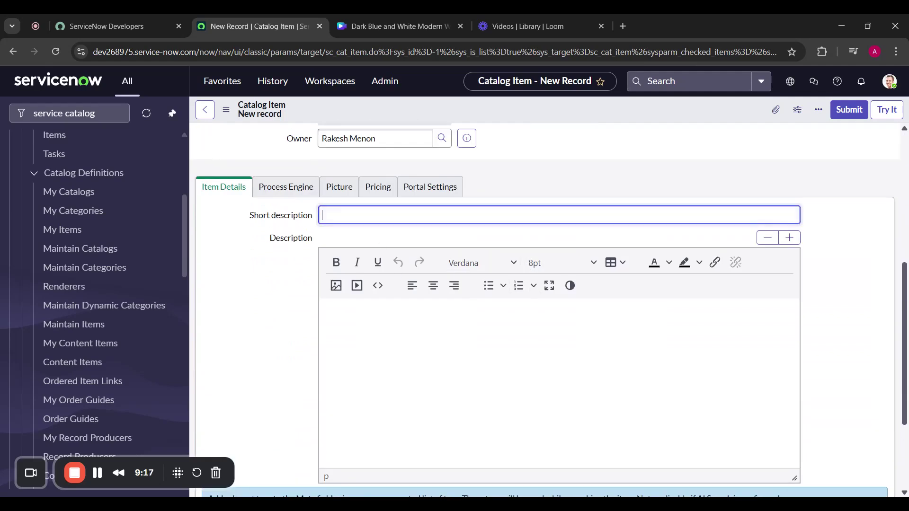
text(Pear drink with little bit)
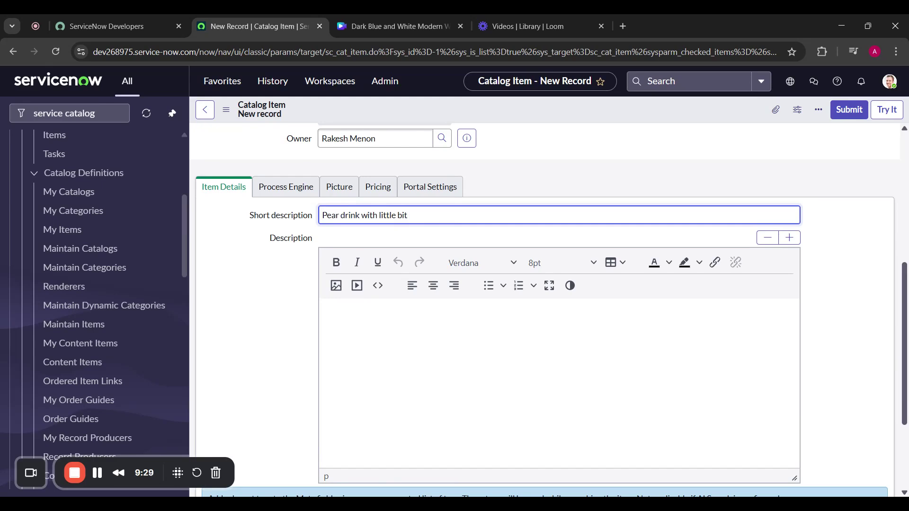
text(of lemon flavour)
click(286, 280)
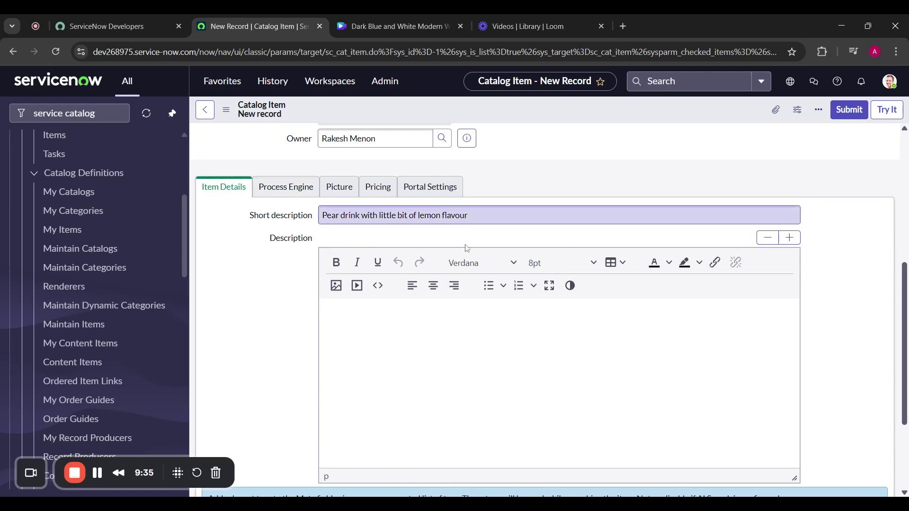
Review the rest of the catalog item form and open the Fulfillment automation level choices
scroll(524, 336, down, 3)
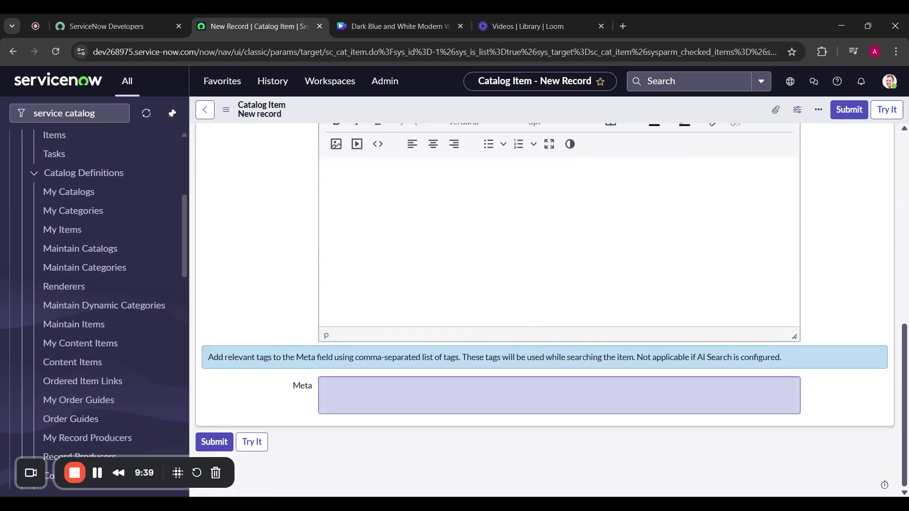
scroll(400, 392, up, 9)
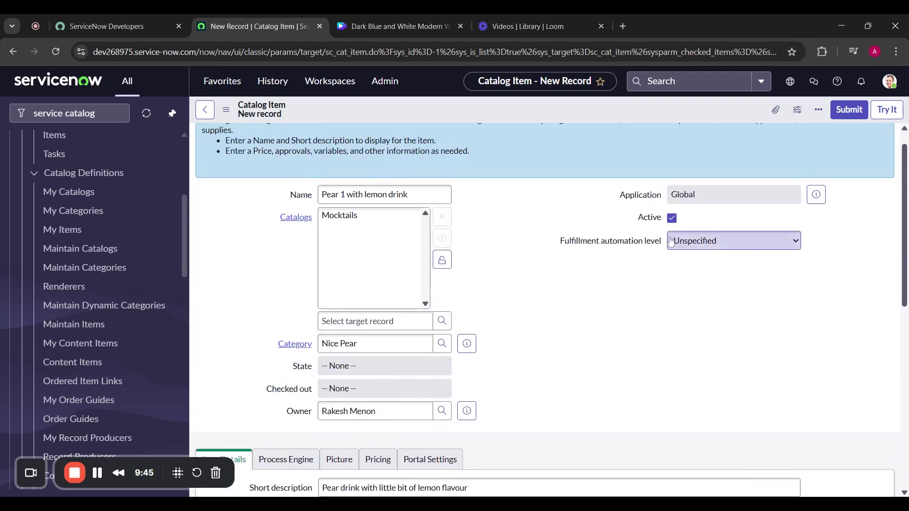
click(716, 247)
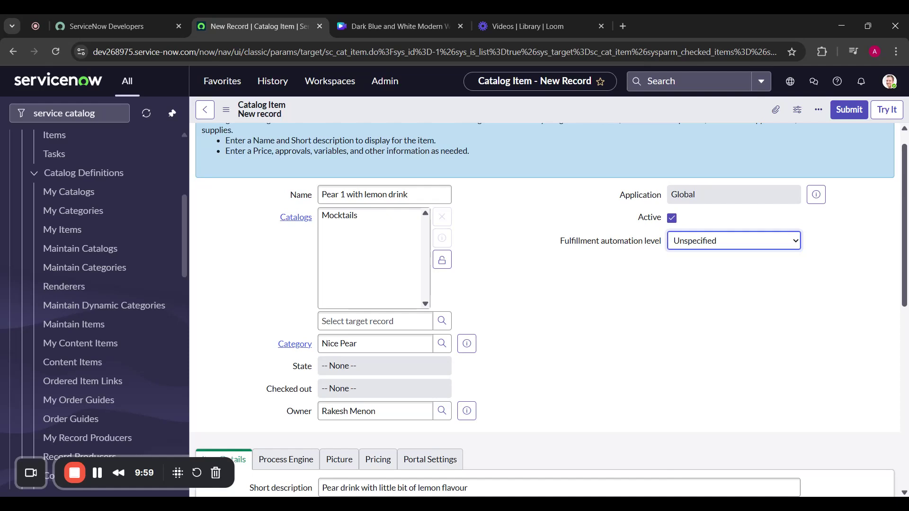
Close the fulfillment automation level choices without a change and submit the new catalog item
click(570, 333)
scroll(575, 331, up, 1)
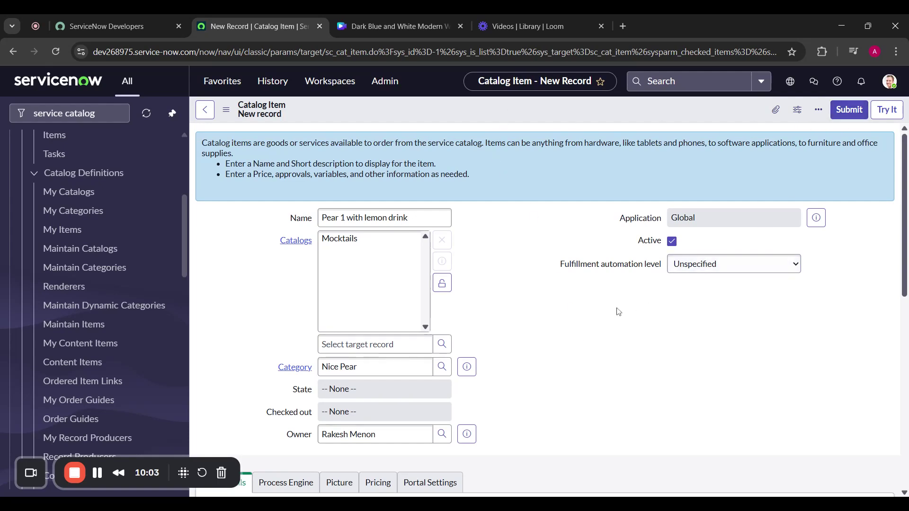
click(849, 110)
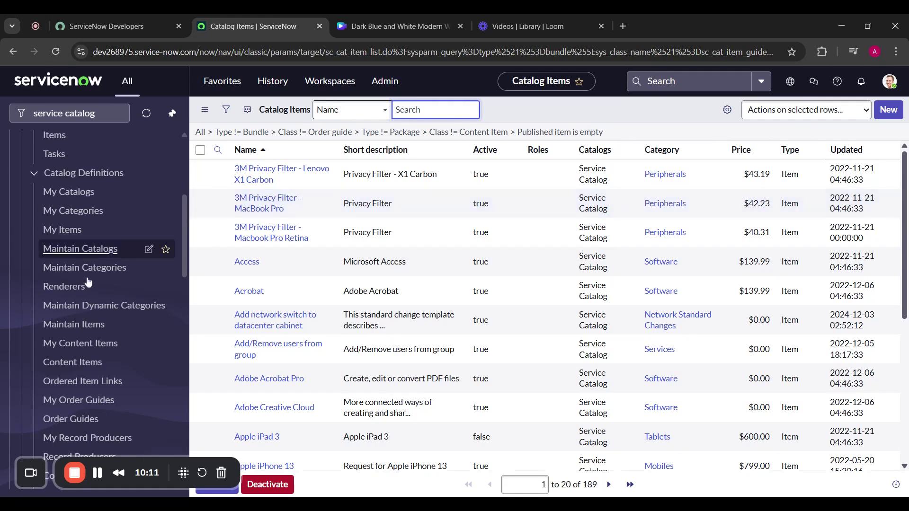
Open the Pear 1 with lemon drink item in the Nice Pear category of the Mocktails catalog
scroll(88, 346, up, 1)
scroll(89, 347, up, 2)
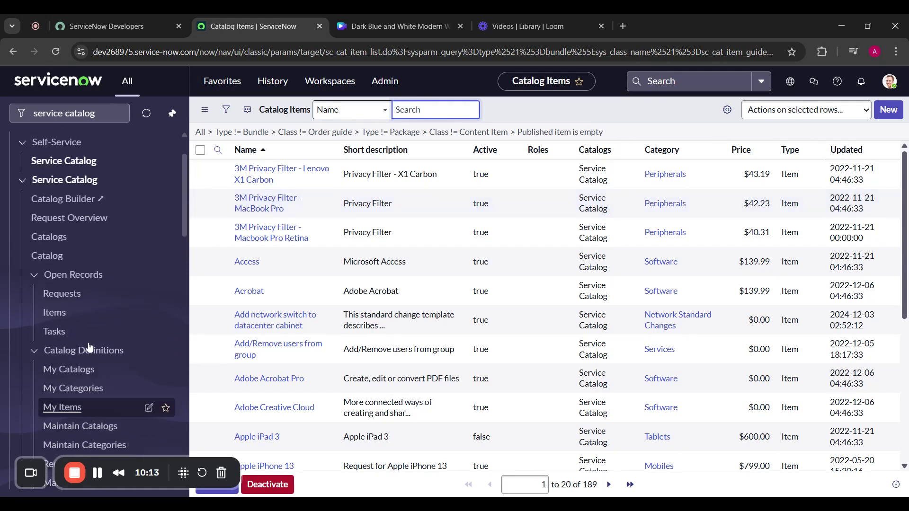
scroll(88, 349, up, 1)
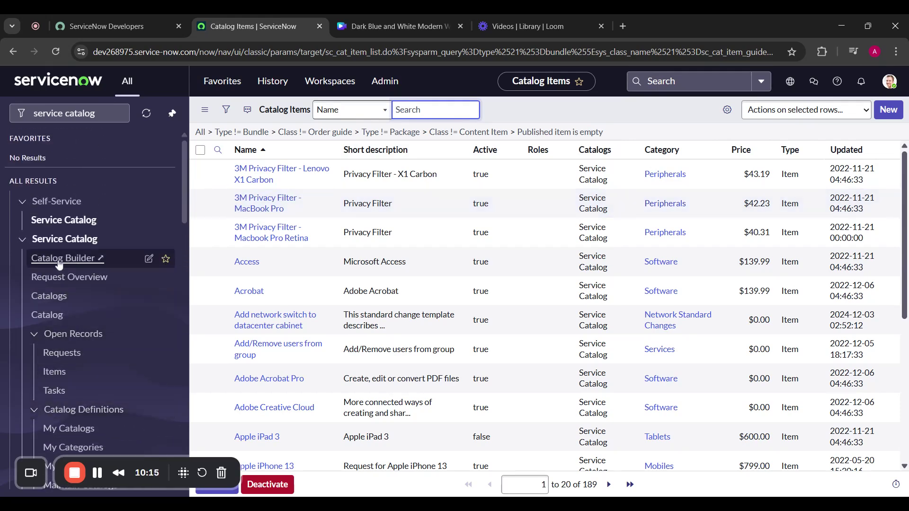
click(61, 300)
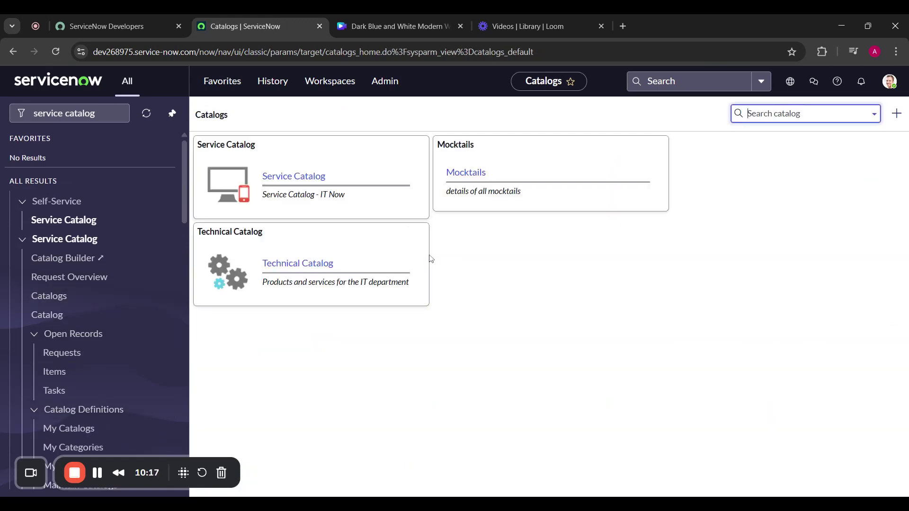
click(471, 178)
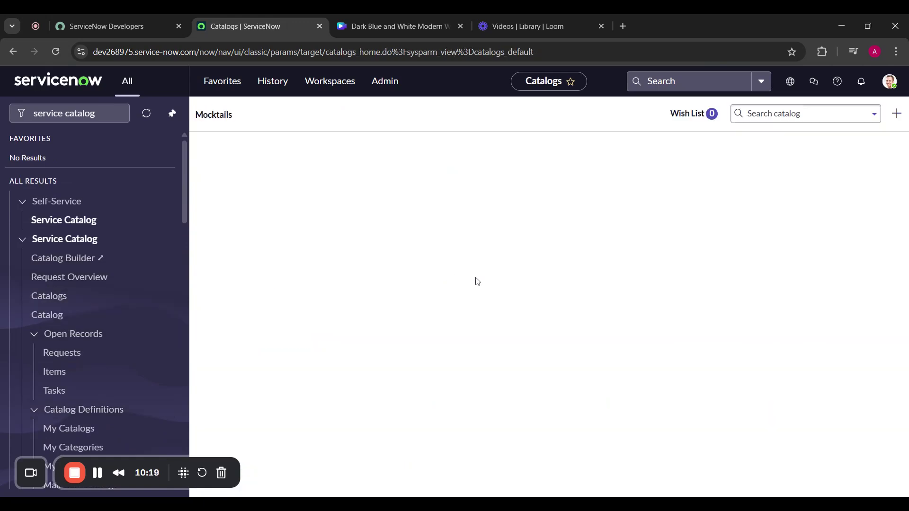
click(222, 168)
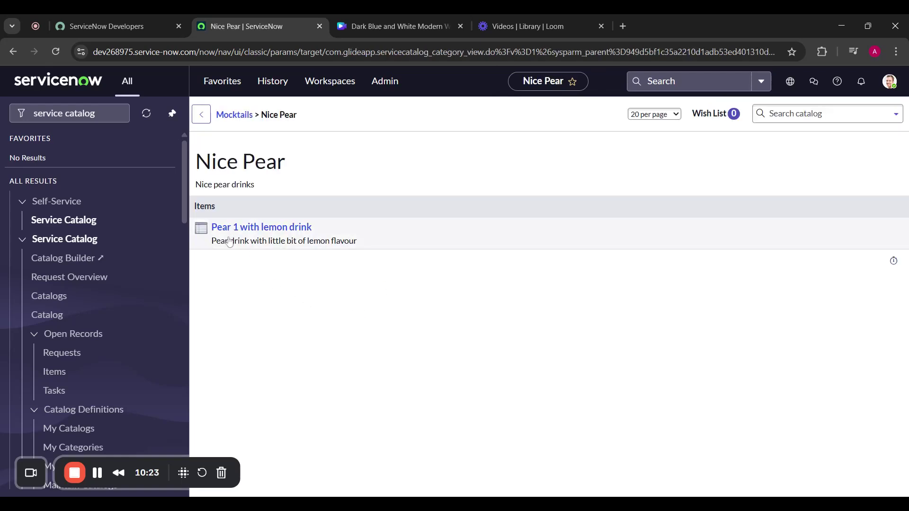
click(307, 232)
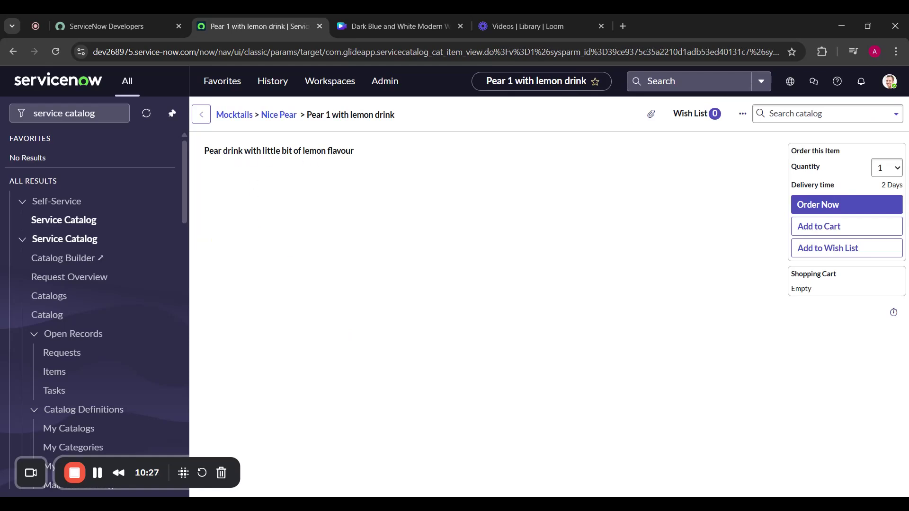
Review the item's description and quantity choices, and order one Pear 1 with lemon drink immediately
drag(204, 151, 358, 152)
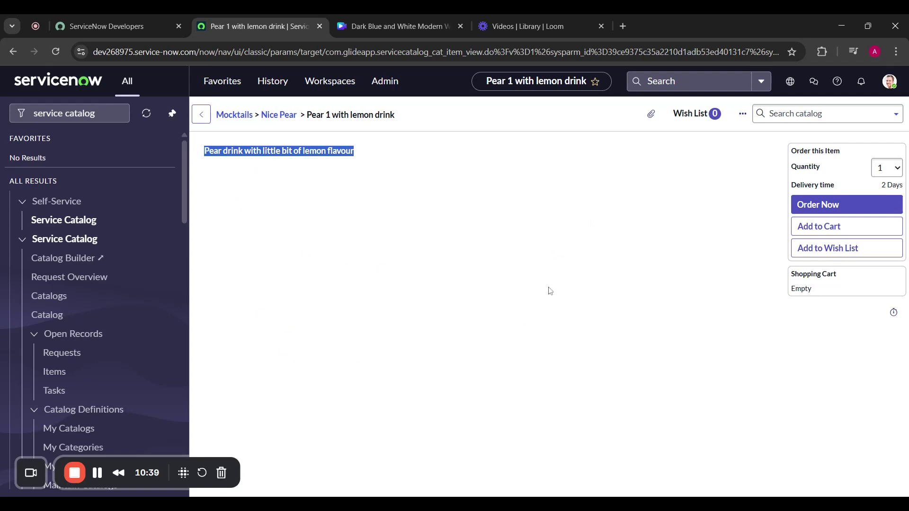
click(414, 207)
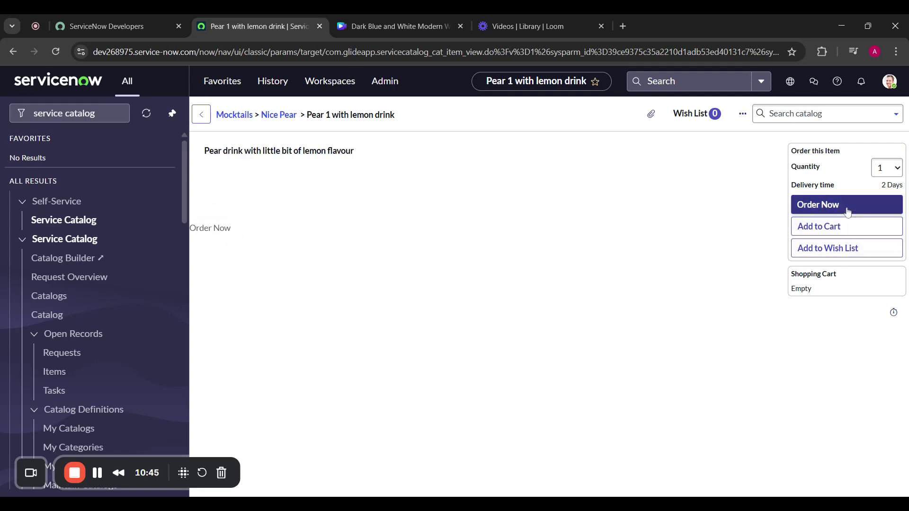
click(887, 168)
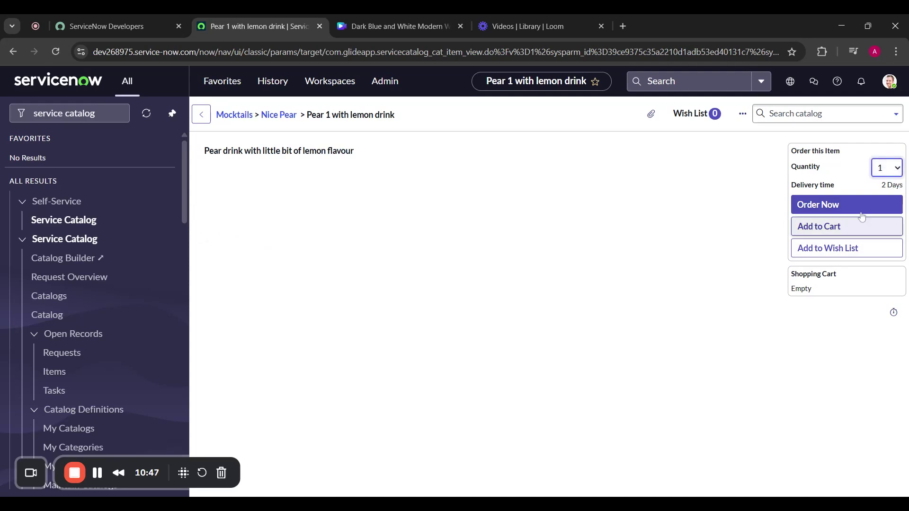
click(608, 208)
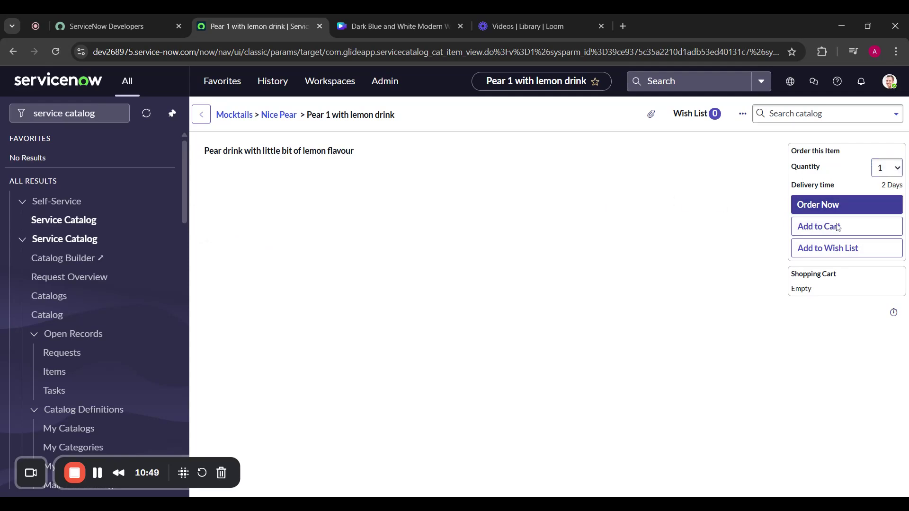
click(822, 204)
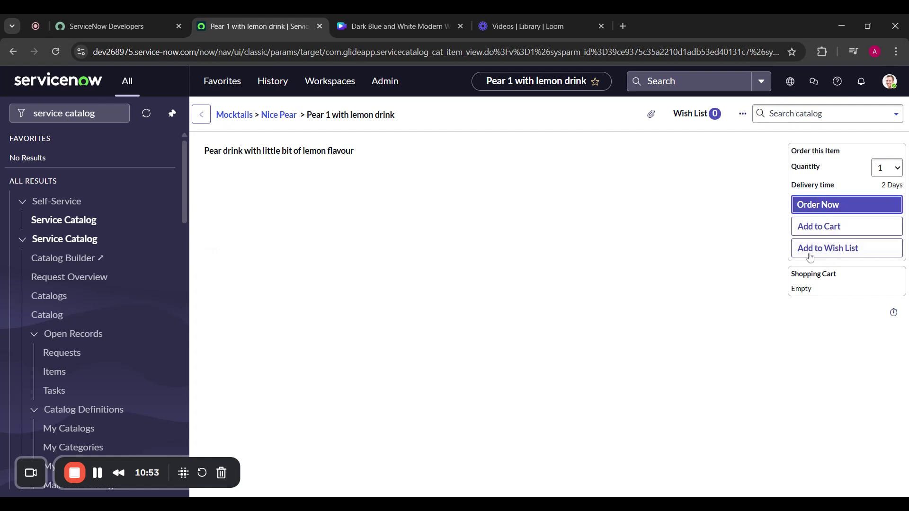
click(836, 213)
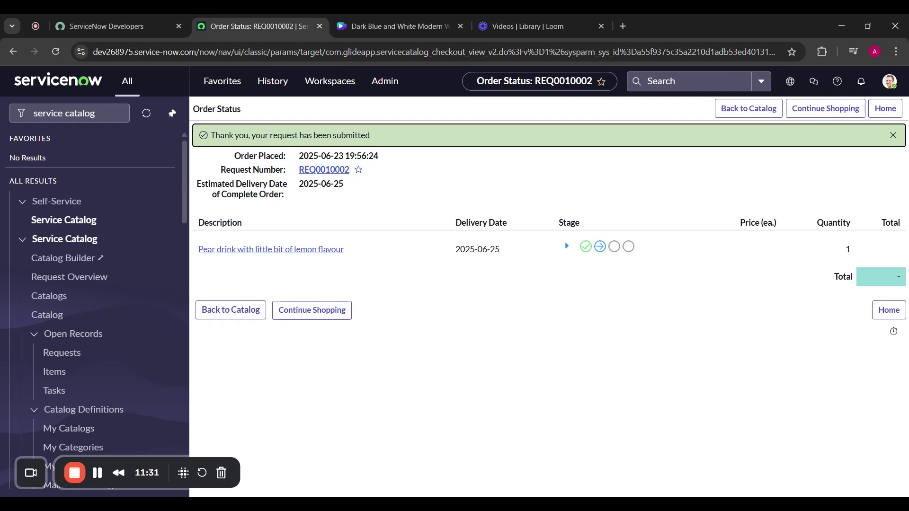
Look through the service catalog modules and return to the overview of all catalogs
scroll(135, 271, down, 4)
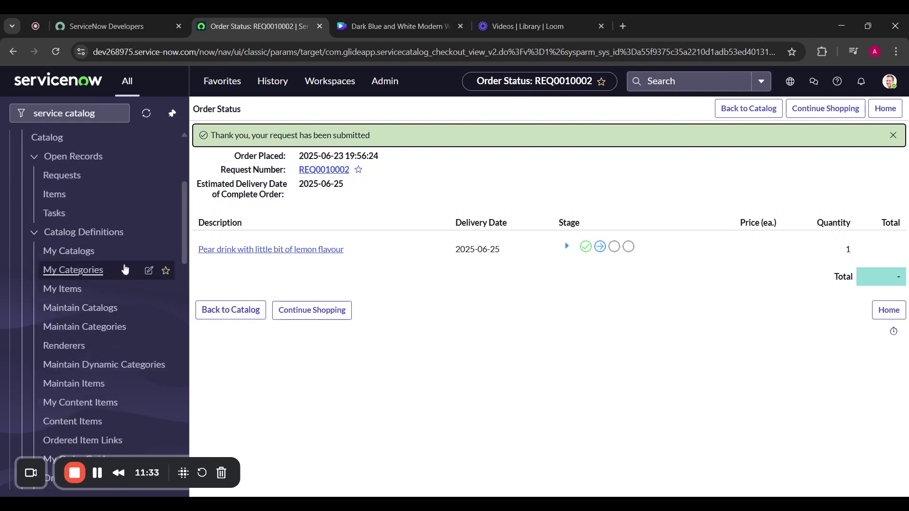
scroll(71, 401, down, 2)
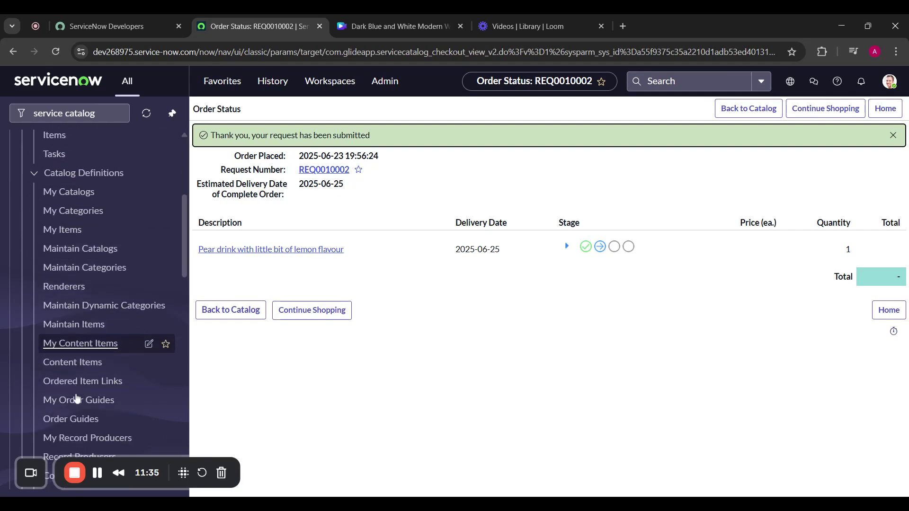
scroll(90, 263, up, 8)
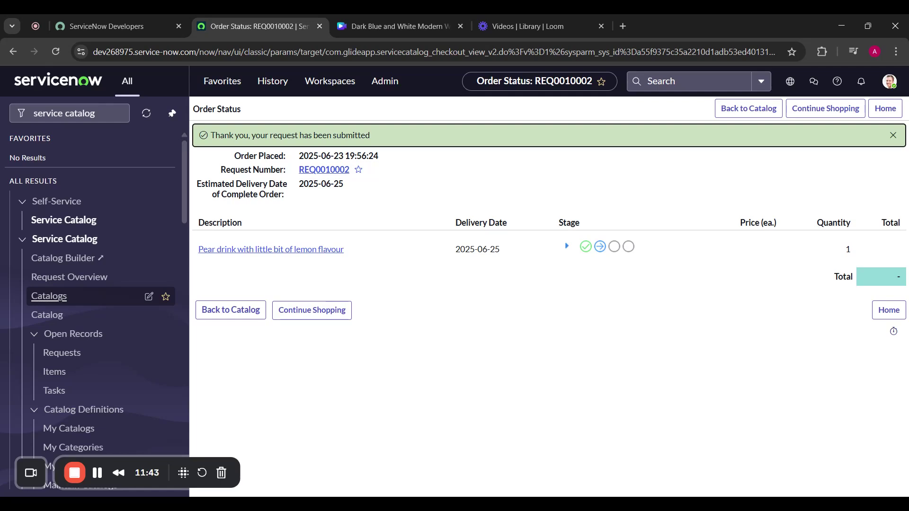
click(57, 298)
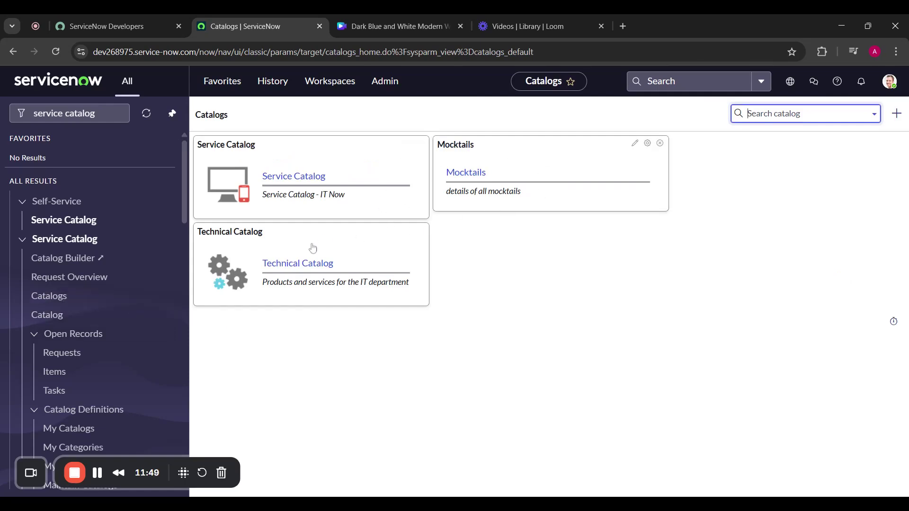
Review the Catalog Definitions modules for maintaining catalogs, categories and items, and open the Mocktails catalog
scroll(73, 351, down, 6)
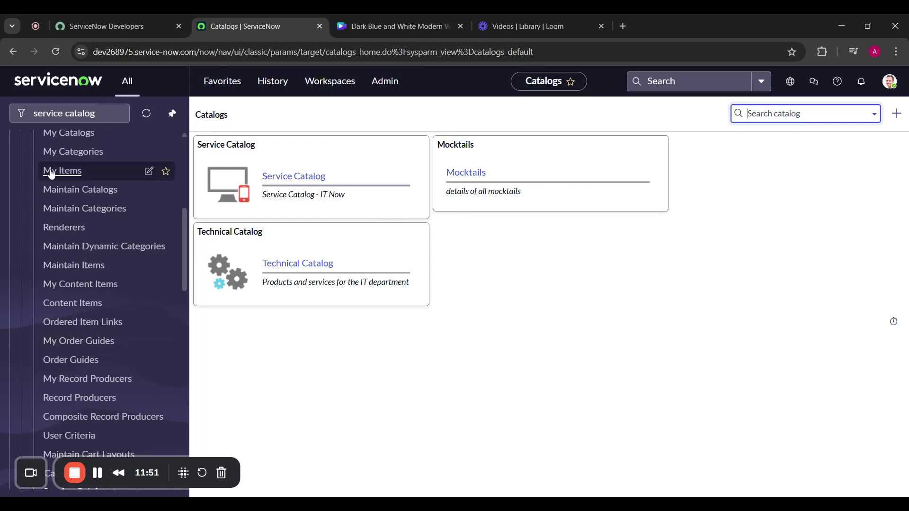
scroll(61, 187, down, 1)
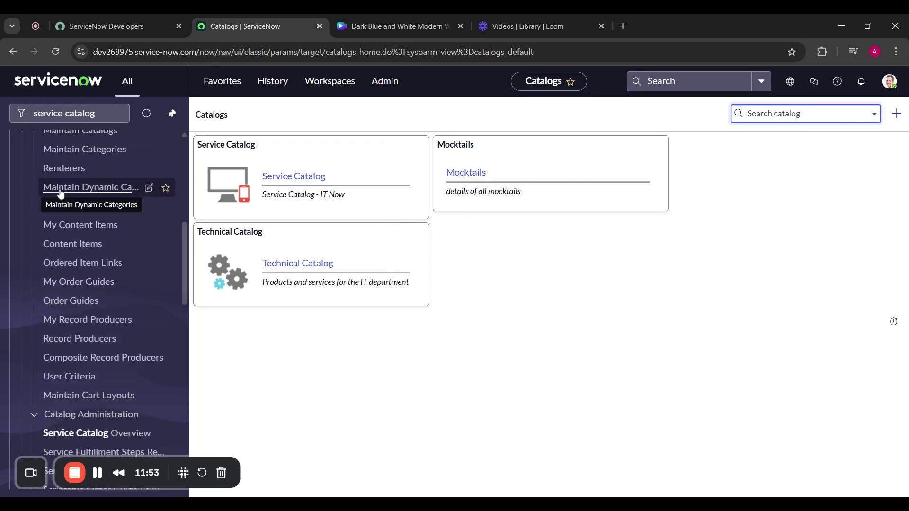
scroll(61, 192, up, 1)
scroll(60, 191, up, 1)
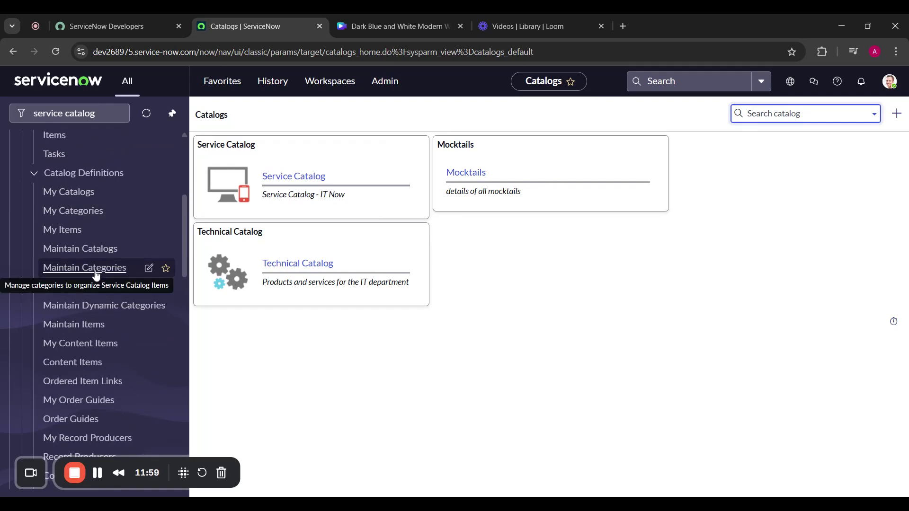
scroll(96, 275, up, 4)
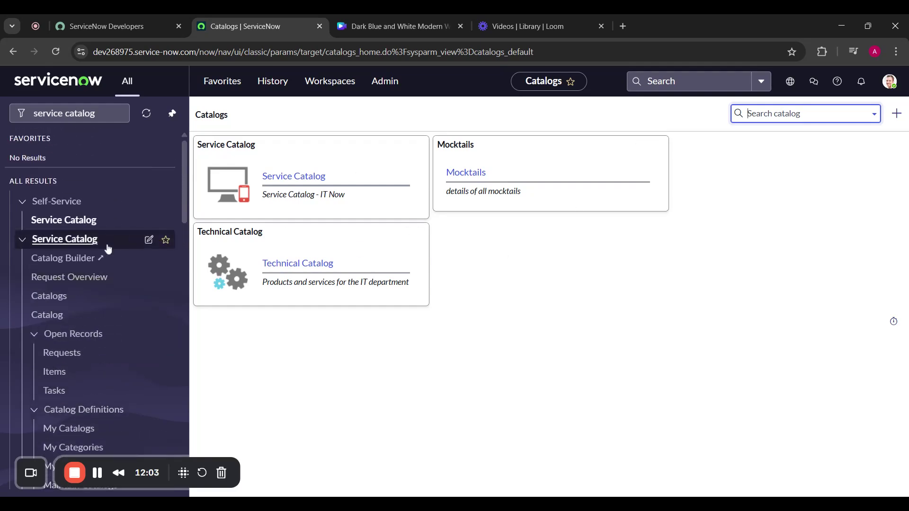
click(506, 184)
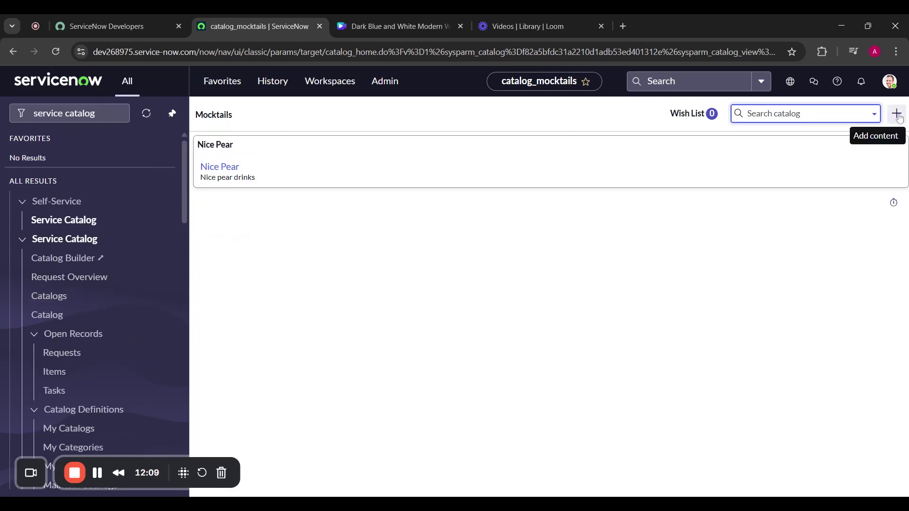
Go through the Catalog Definitions modules to the dynamic categories list and open its Top Requests record
scroll(79, 308, down, 4)
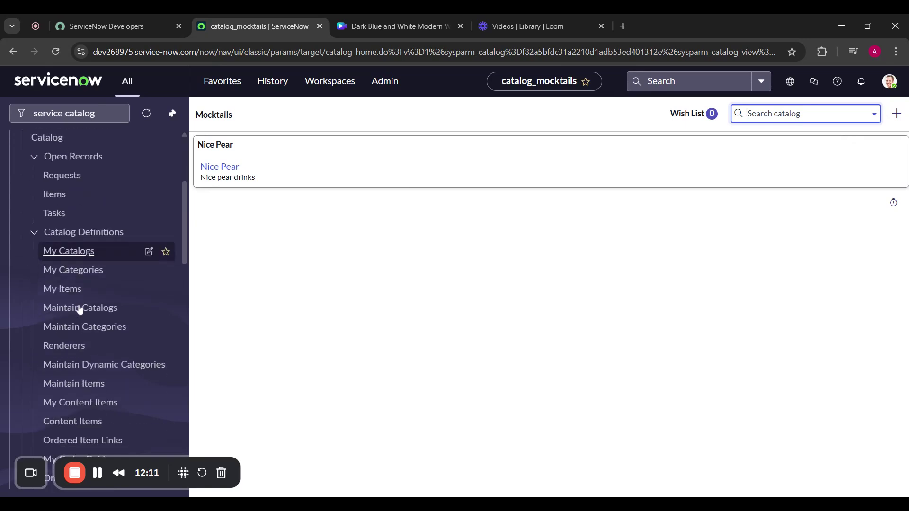
scroll(79, 308, down, 3)
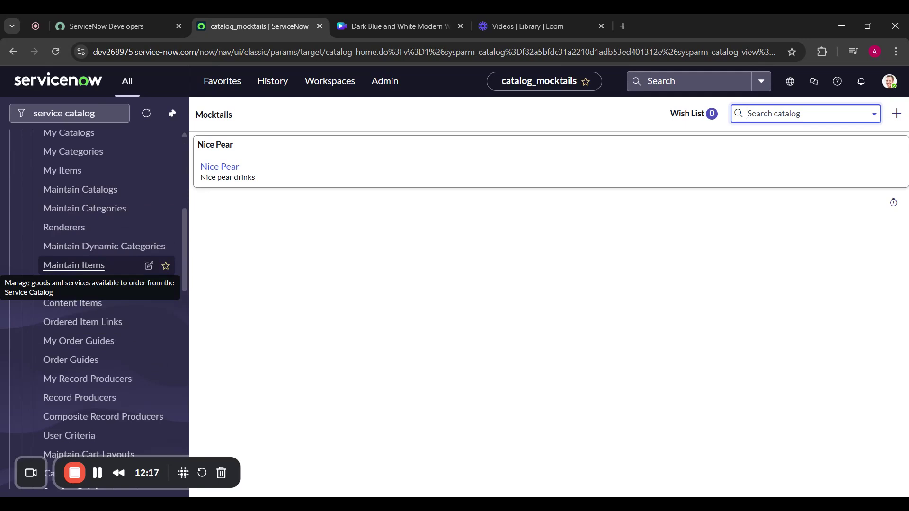
click(87, 263)
scroll(89, 269, up, 4)
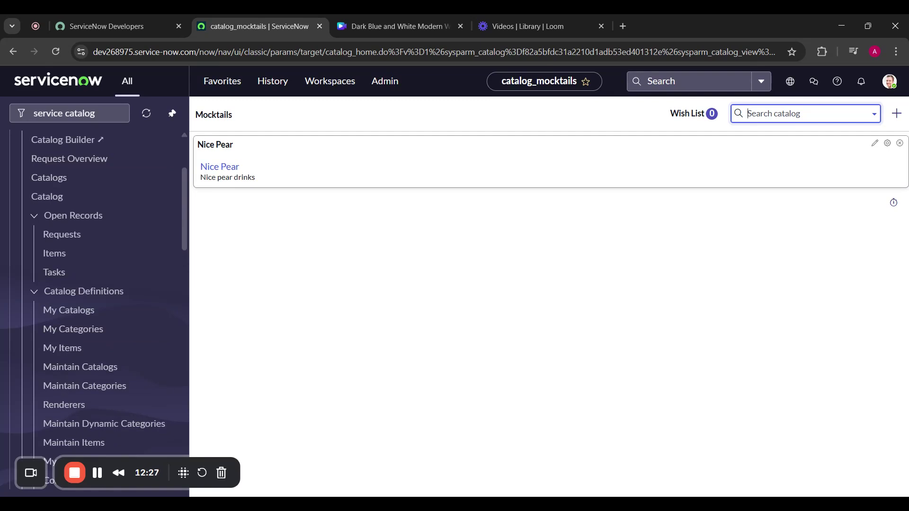
scroll(96, 309, down, 1)
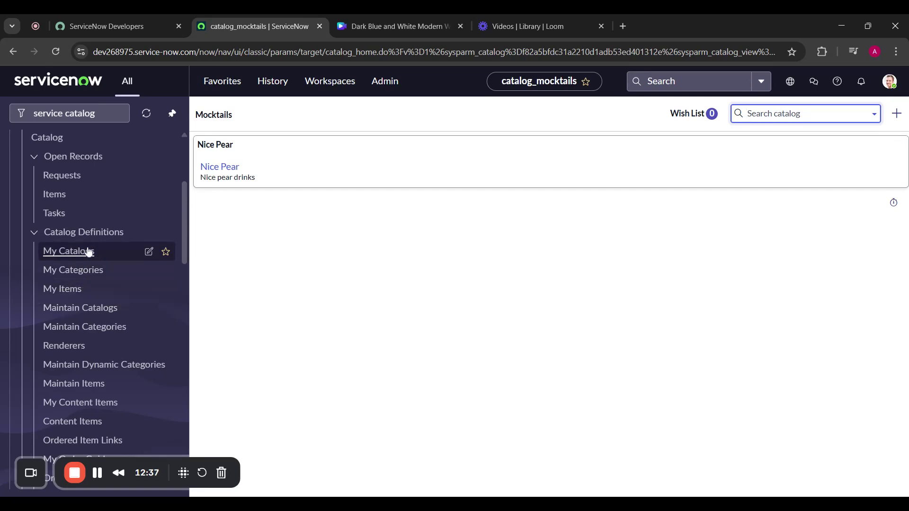
scroll(85, 303, down, 2)
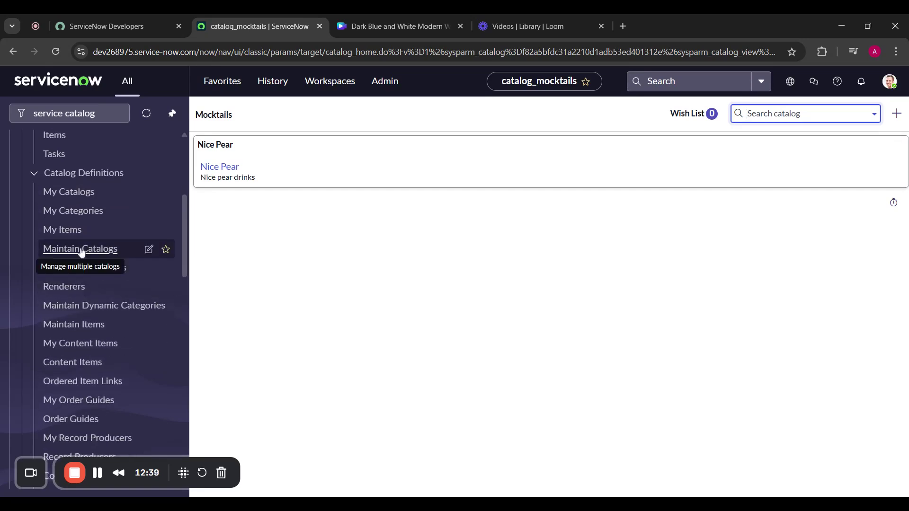
click(68, 307)
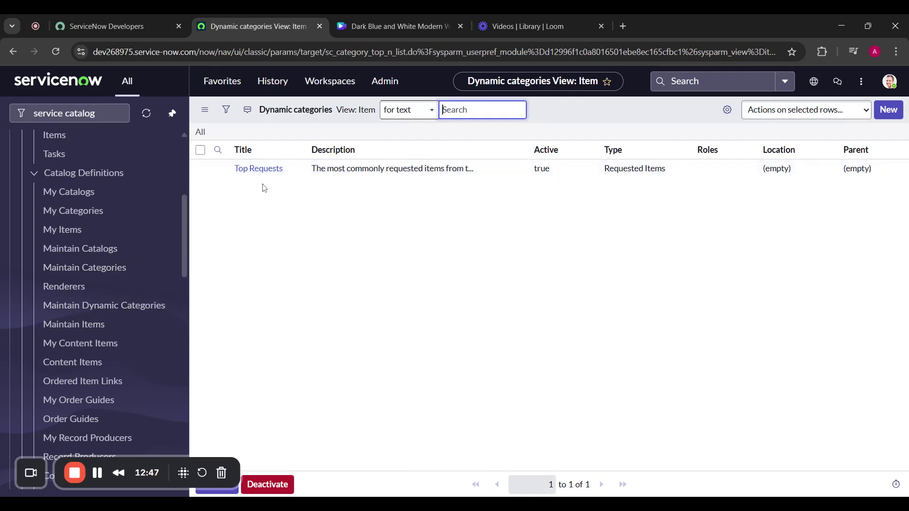
click(246, 169)
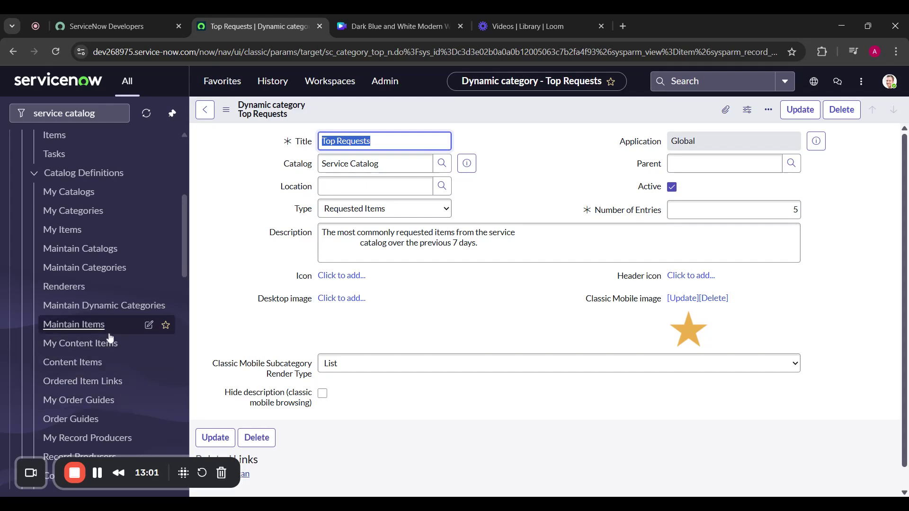
Open the Content Items list and look over the remaining catalog definition modules
scroll(111, 338, down, 1)
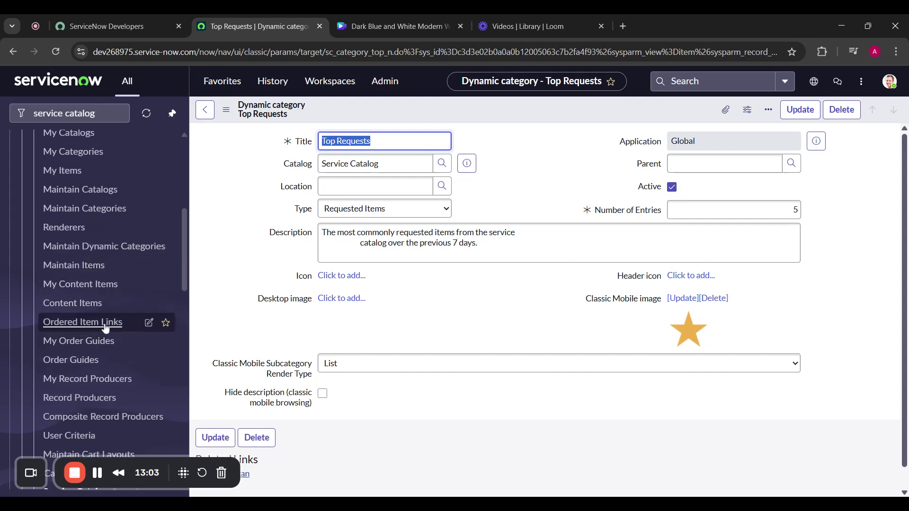
click(90, 306)
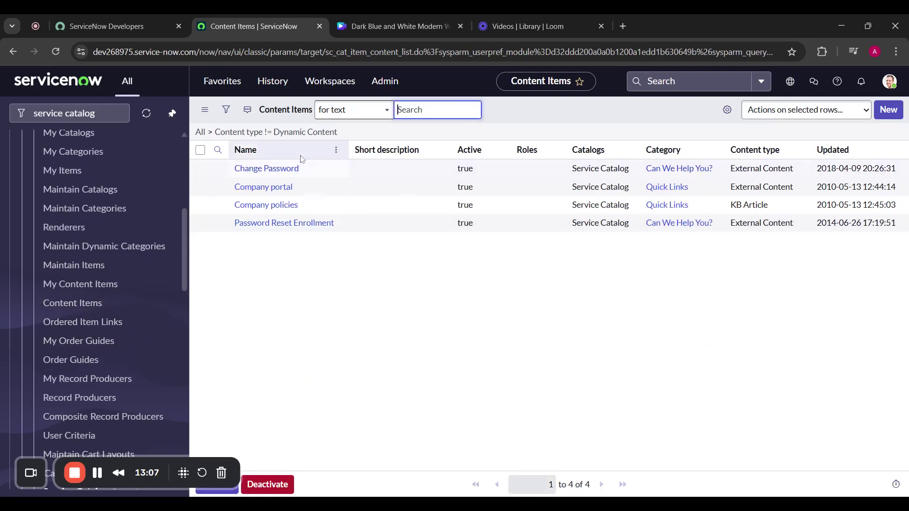
scroll(67, 328, down, 3)
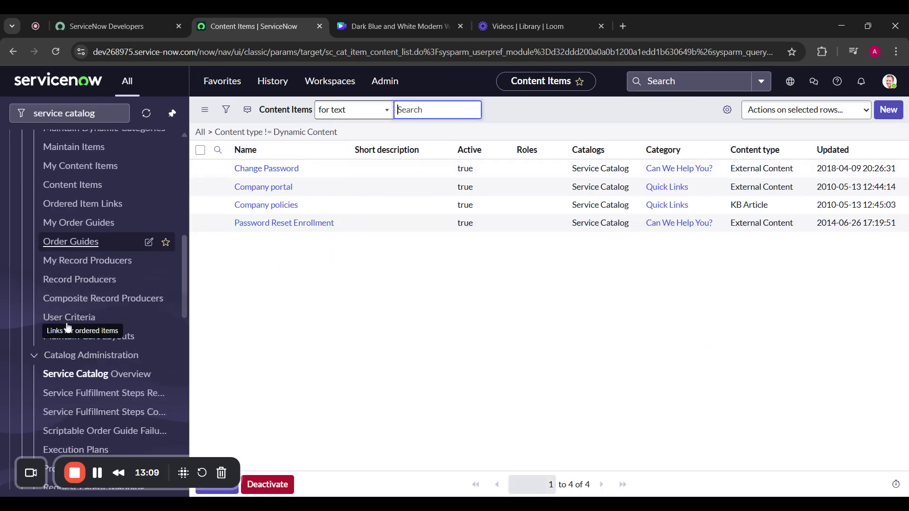
Go back to the Catalogs overview page showing the Service, Mocktails and Technical catalogs
scroll(67, 328, up, 5)
scroll(68, 328, up, 4)
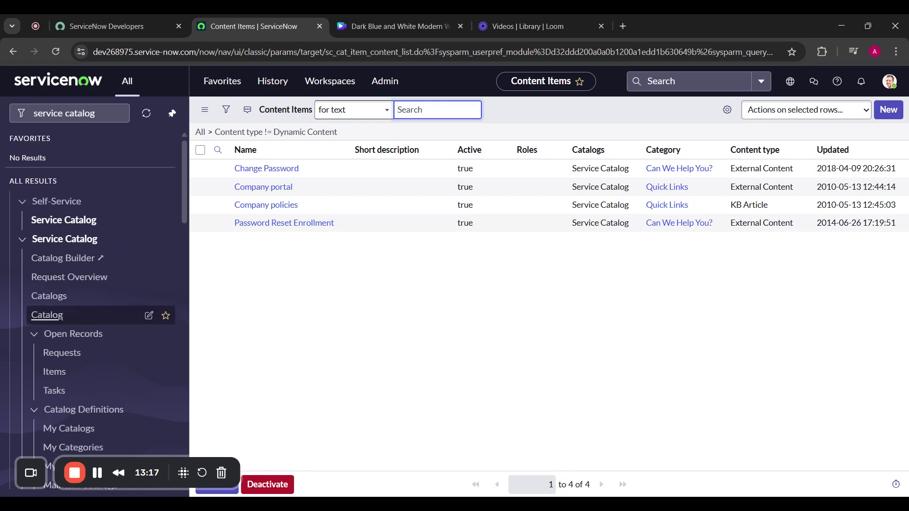
click(54, 297)
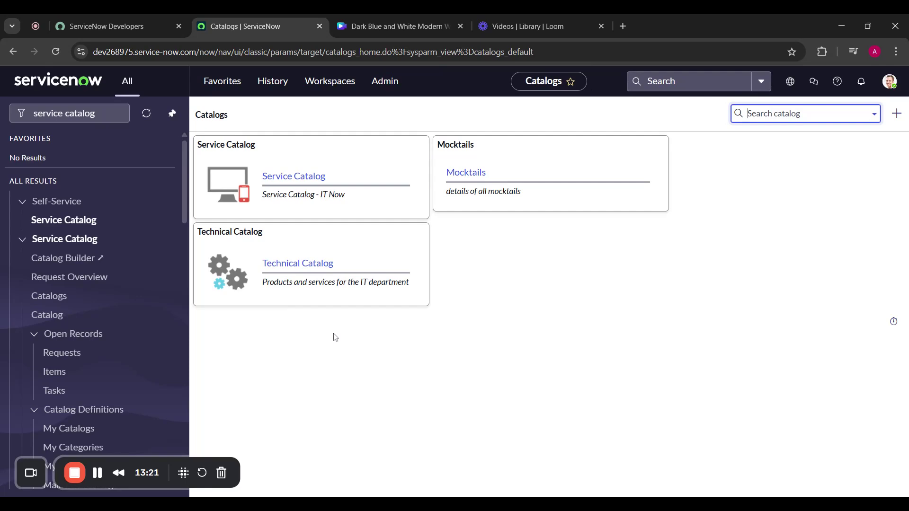